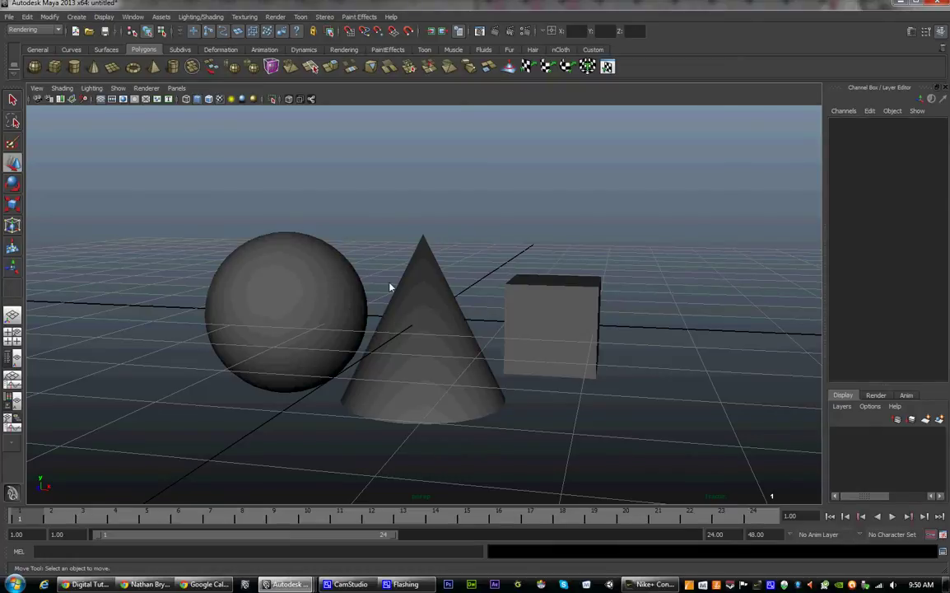
# - Display the viewport in wireframe and move the cube along the X axis to 1.421
pyautogui.press('4')
pyautogui.keyDown('alt'); pyautogui.moveTo(496, 294); pyautogui.dragTo(526, 318); pyautogui.keyUp('alt')
pyautogui.click(514, 328)
pyautogui.moveTo(588, 321); pyautogui.dragTo(577, 322)
pyautogui.keyDown('alt'); pyautogui.moveTo(533, 325); pyautogui.dragTo(505, 293); pyautogui.keyUp('alt')
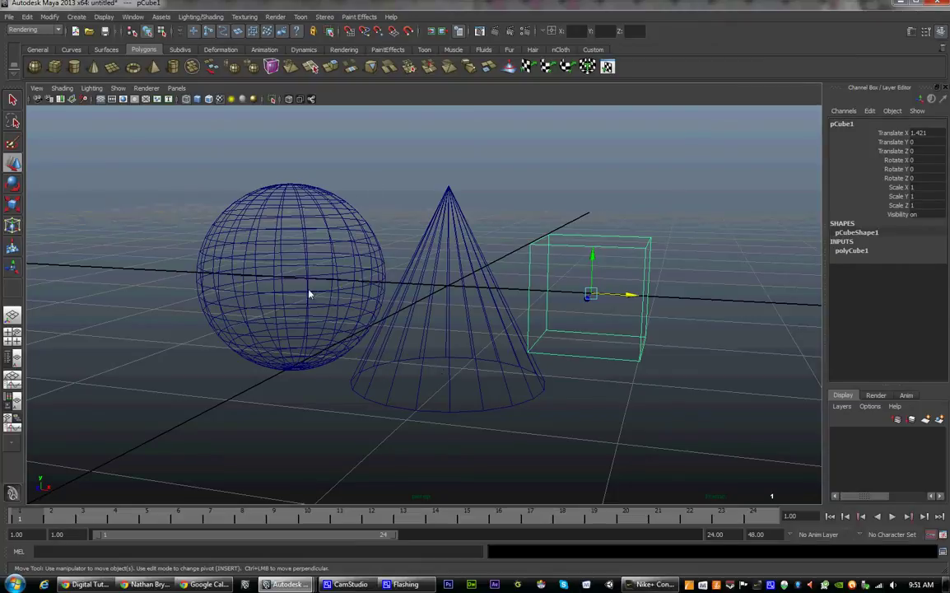
# - Switch the viewport to smooth shading, preview the objects lit by scene lights, and return to smooth shading
pyautogui.press('5')
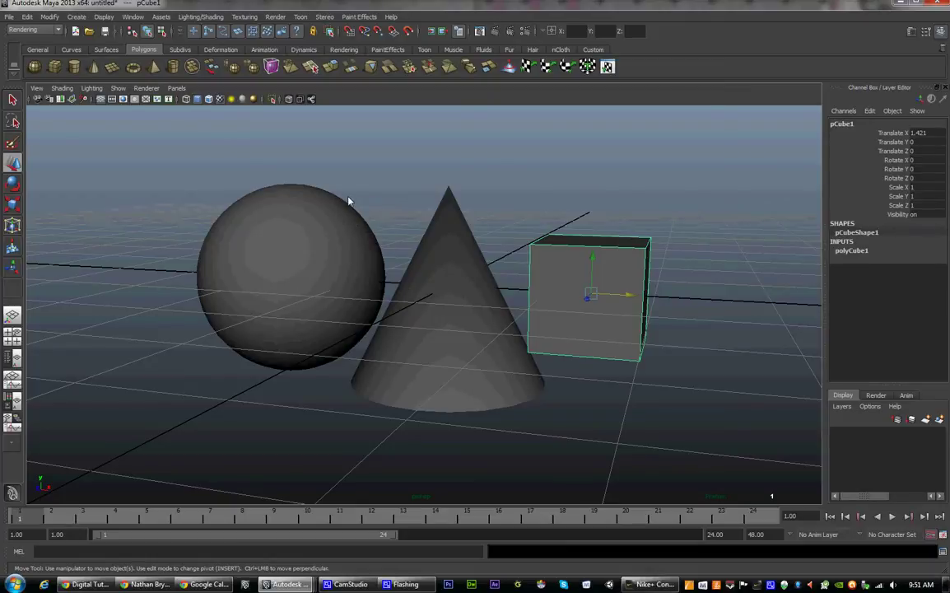
pyautogui.press('7')
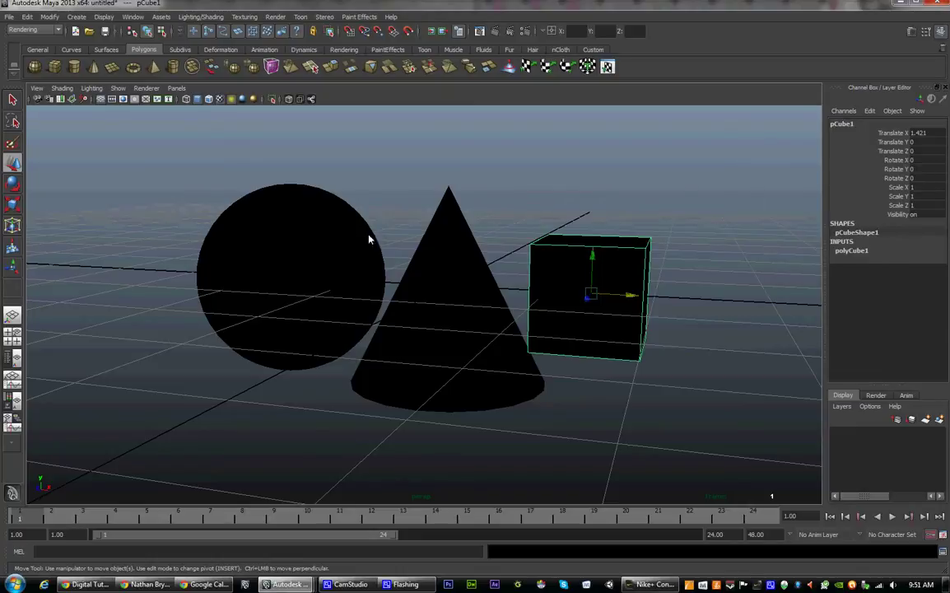
pyautogui.press('5')
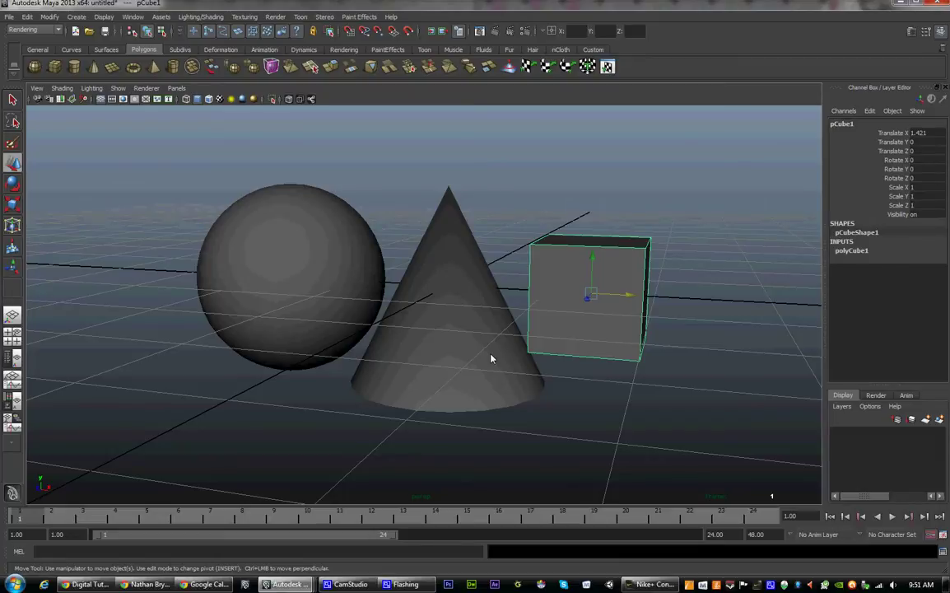
# - Select the sphere, cone and cube together and display their level 2 smooth preview inside the original mesh cages
pyautogui.click(447, 252)
pyautogui.click(509, 250)
pyautogui.click(556, 282)
pyautogui.click(450, 273)
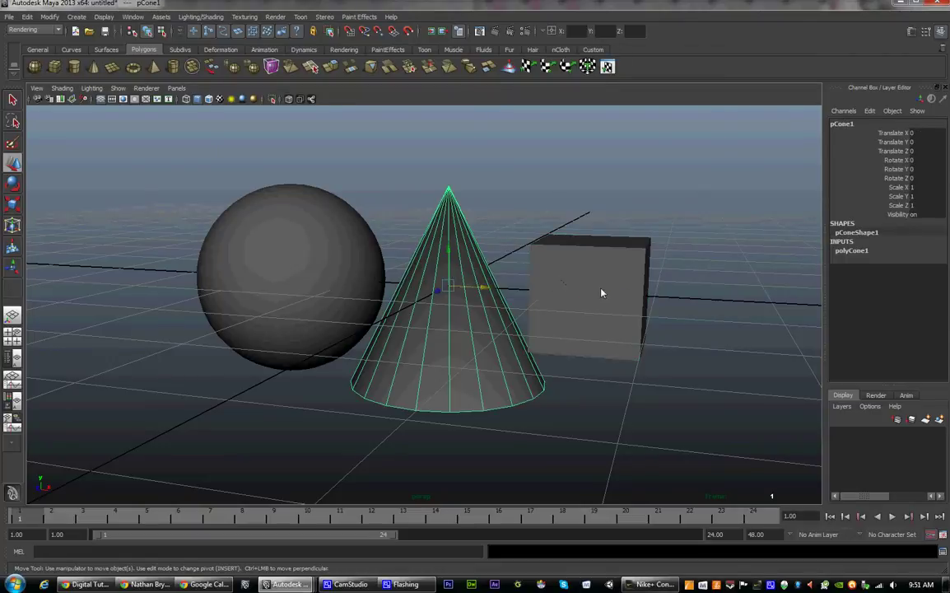
pyautogui.click(602, 295)
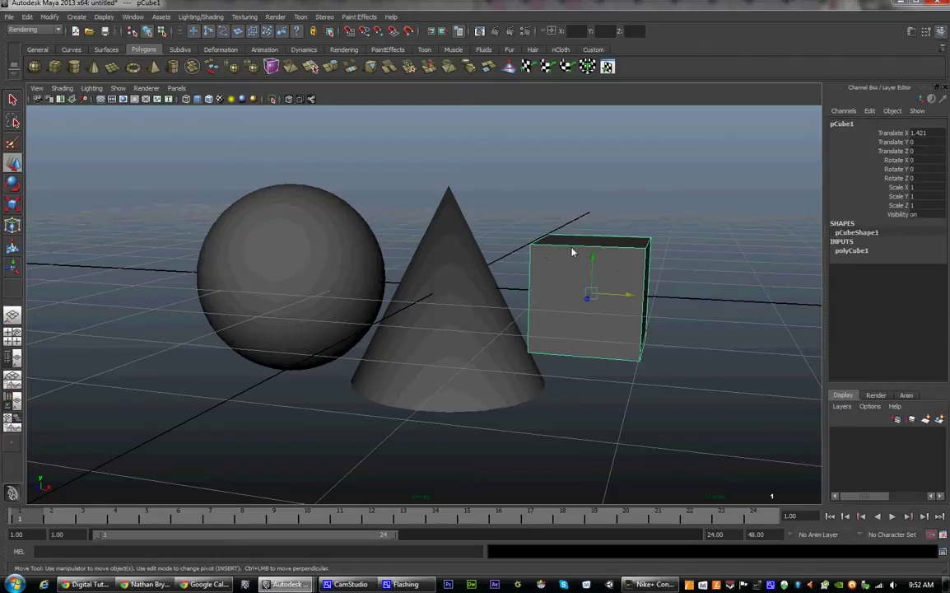
pyautogui.moveTo(577, 232); pyautogui.dragTo(290, 289)
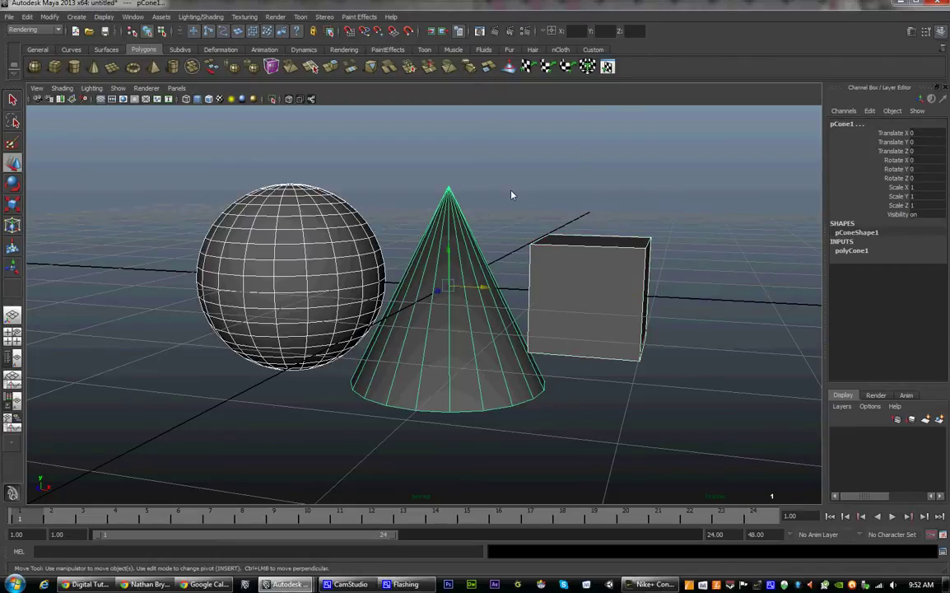
pyautogui.press('1')
pyautogui.press('2')
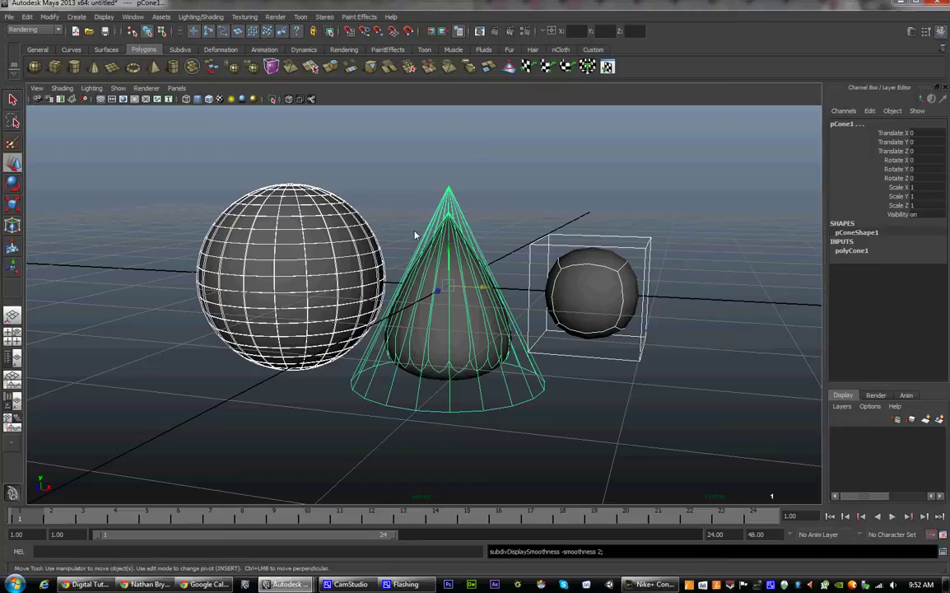
# - Display the sphere, cone and cube in full level 3 smooth mesh preview without the cages
pyautogui.click(734, 299)
pyautogui.moveTo(620, 242); pyautogui.dragTo(220, 333)
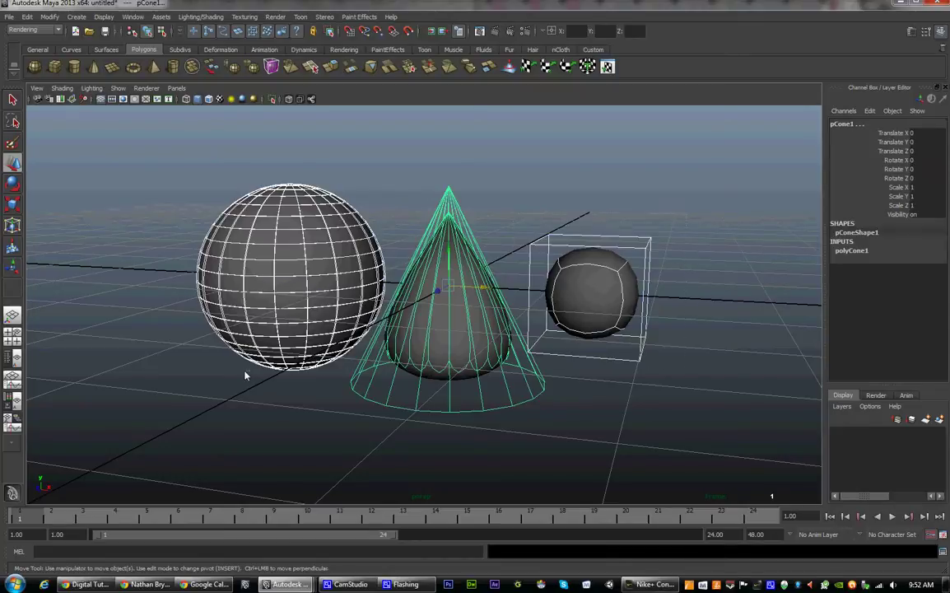
pyautogui.press('3')
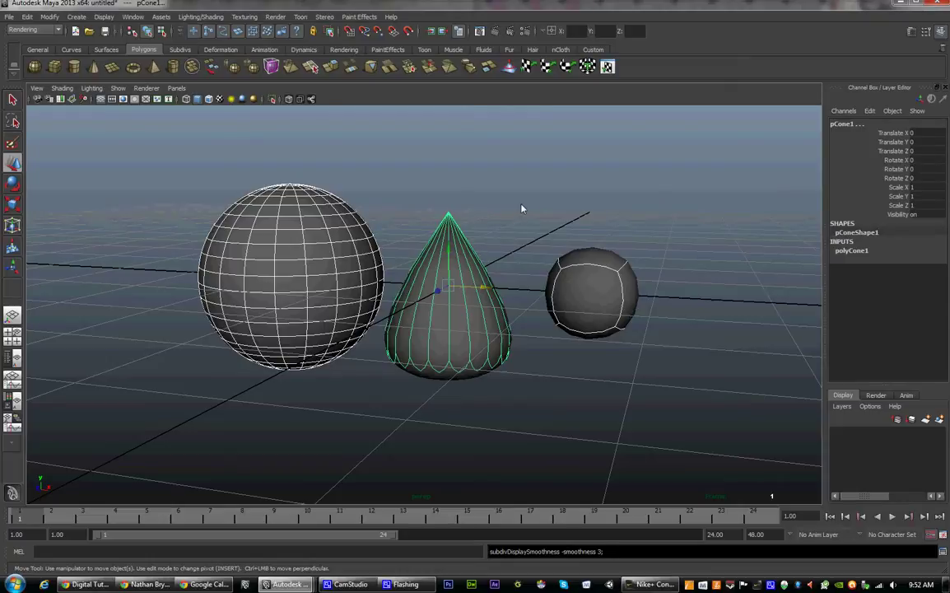
# - Examine the smoothed sphere, cone and cube from several angles
pyautogui.click(568, 235)
pyautogui.keyDown('alt'); pyautogui.moveTo(637, 290); pyautogui.dragTo(495, 336); pyautogui.keyUp('alt')
pyautogui.keyDown('alt'); pyautogui.moveTo(449, 372); pyautogui.dragTo(506, 369); pyautogui.keyUp('alt')
pyautogui.click(615, 286)
pyautogui.keyDown('alt'); pyautogui.moveTo(615, 287); pyautogui.dragTo(550, 329, button='right'); pyautogui.keyUp('alt')
pyautogui.keyDown('alt'); pyautogui.moveTo(562, 323); pyautogui.dragTo(557, 308); pyautogui.keyUp('alt')
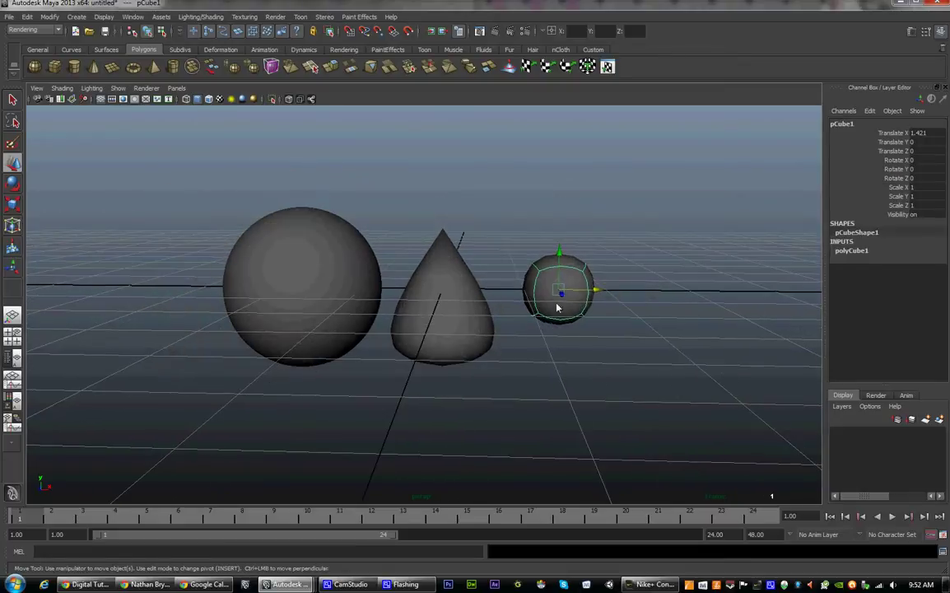
pyautogui.moveTo(631, 290); pyautogui.dragTo(281, 344)
pyautogui.click(499, 288)
pyautogui.keyDown('alt'); pyautogui.moveTo(500, 290); pyautogui.dragTo(493, 262); pyautogui.keyUp('alt')
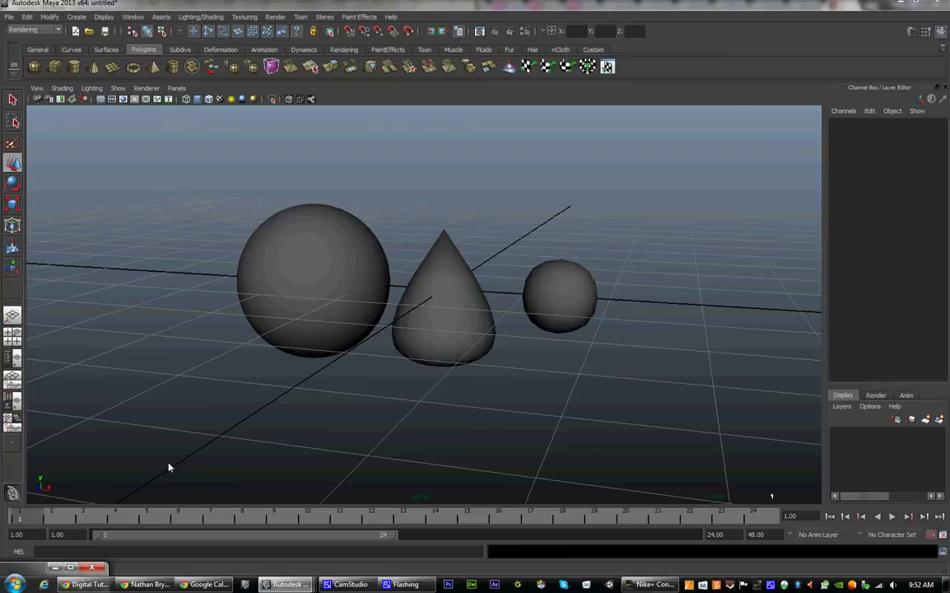
# - Bring up the Render View to look at the existing render of the three shapes, and close it
pyautogui.moveTo(334, 333); pyautogui.dragTo(822, 132)
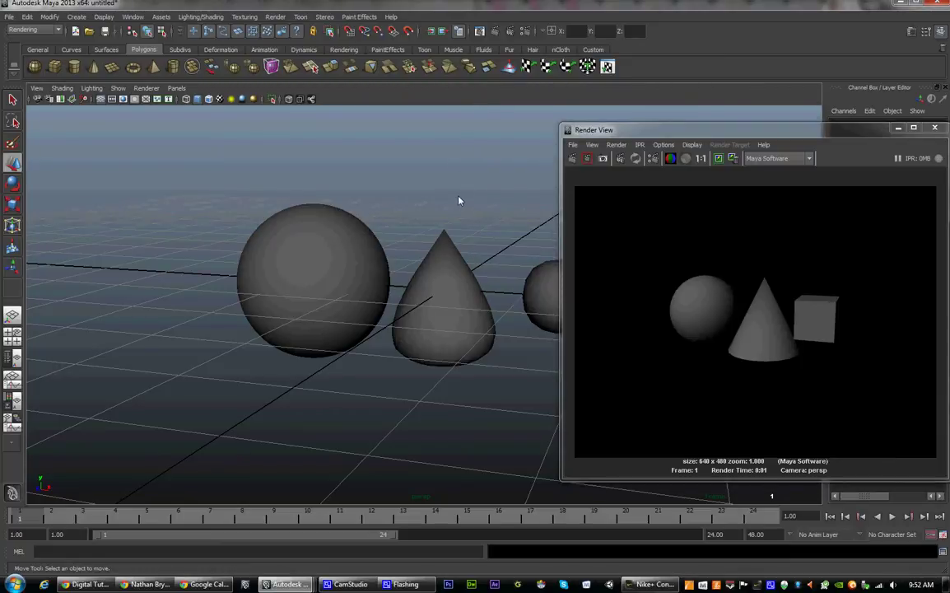
pyautogui.moveTo(875, 131); pyautogui.dragTo(658, 195)
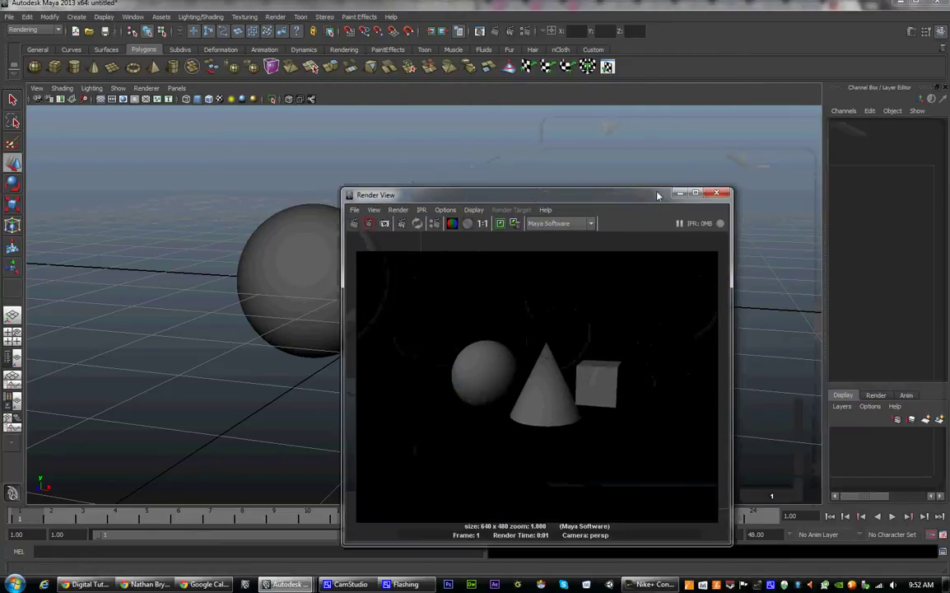
pyautogui.click(717, 194)
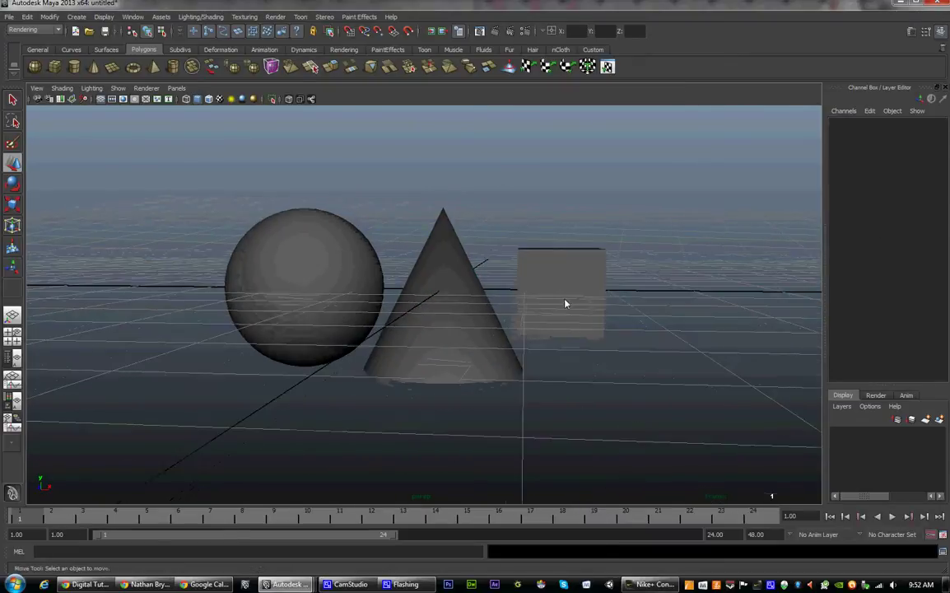
# - Frame the three shapes closer in the perspective view and select the cone
pyautogui.keyDown('alt'); pyautogui.moveTo(565, 303); pyautogui.dragTo(554, 341, button='middle'); pyautogui.keyUp('alt')
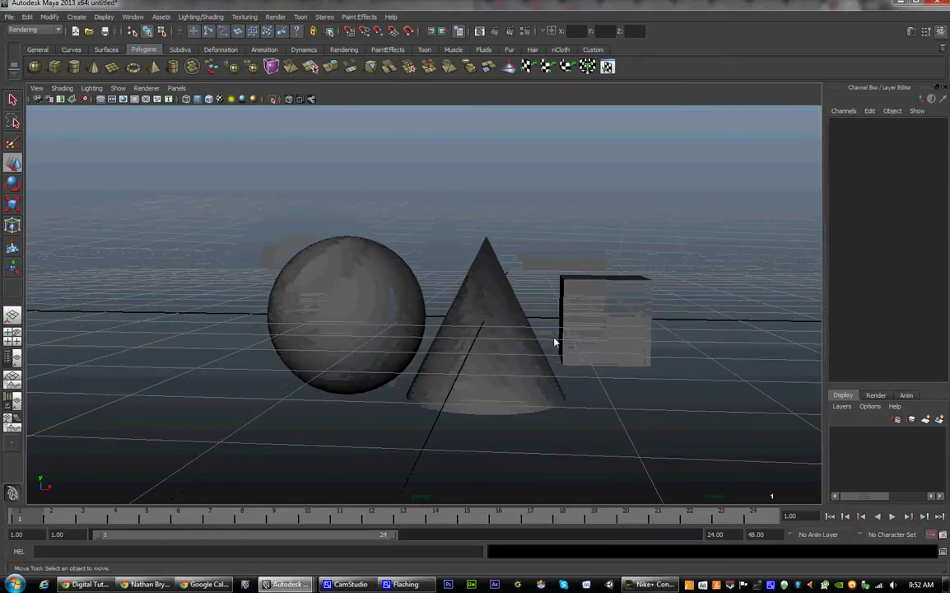
pyautogui.keyDown('alt'); pyautogui.moveTo(554, 341); pyautogui.dragTo(445, 333); pyautogui.keyUp('alt')
pyautogui.keyDown('alt'); pyautogui.moveTo(445, 333); pyautogui.dragTo(530, 356, button='right'); pyautogui.keyUp('alt')
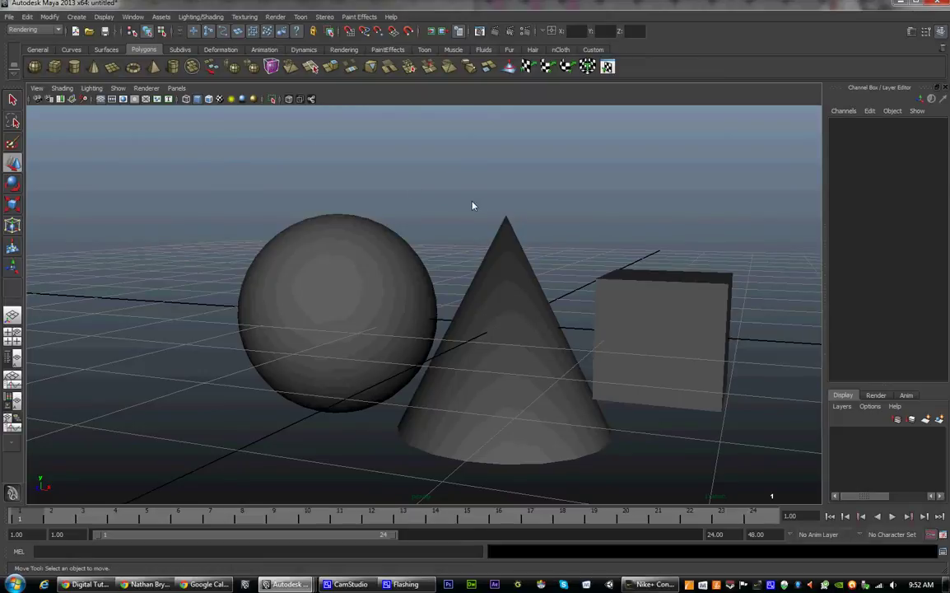
pyautogui.click(484, 308)
pyautogui.click(657, 297)
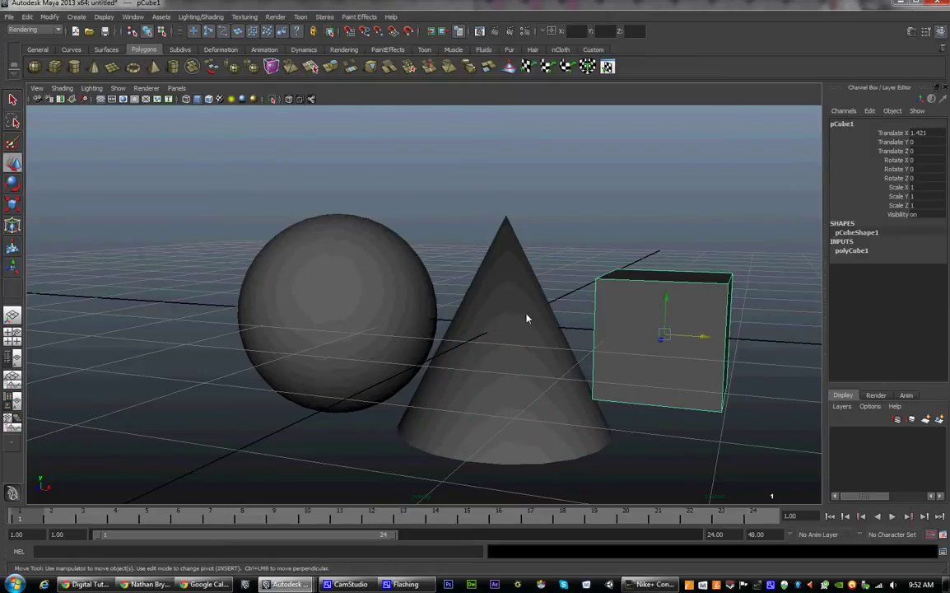
pyautogui.click(528, 319)
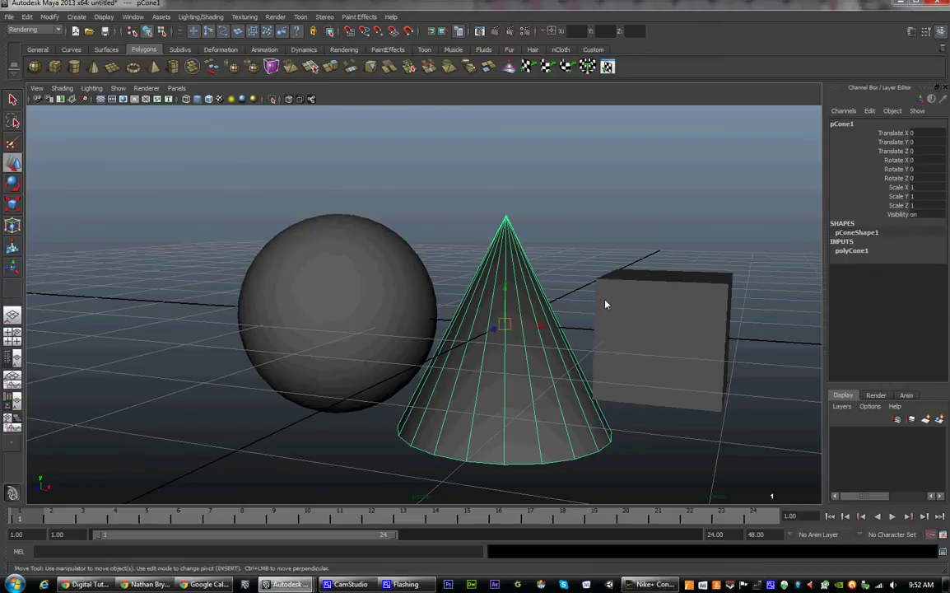
# - Try the Rotate, Scale, Select and Move tools in turn on the selected cone
pyautogui.press('e')
pyautogui.press('r')
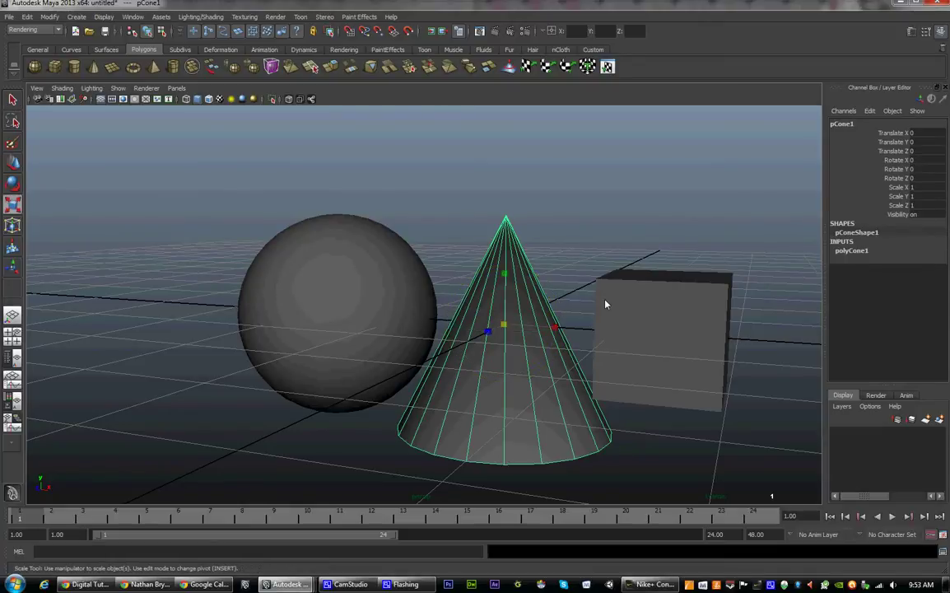
pyautogui.press('q')
pyautogui.click(13, 123)
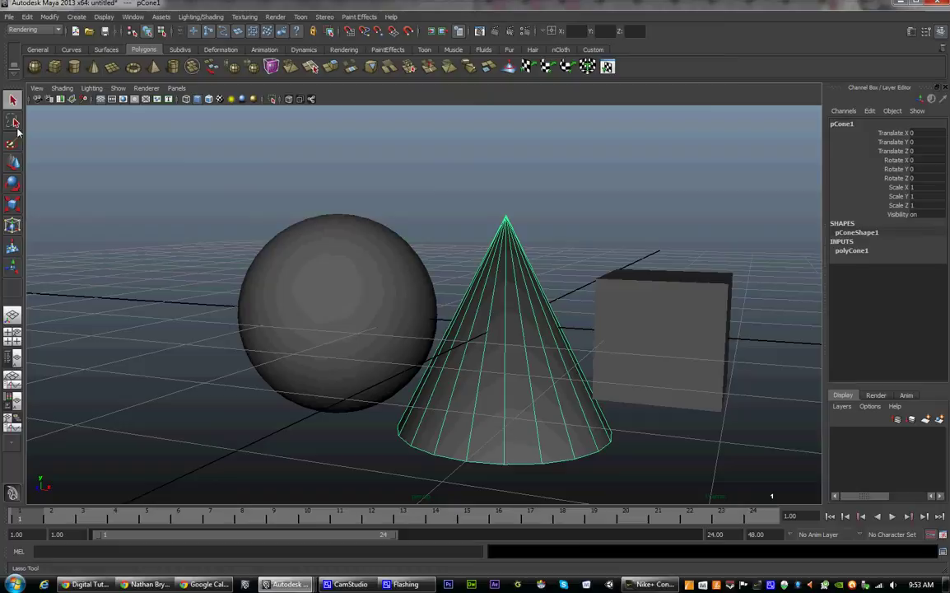
pyautogui.click(16, 158)
pyautogui.click(13, 181)
pyautogui.click(13, 201)
pyautogui.click(15, 181)
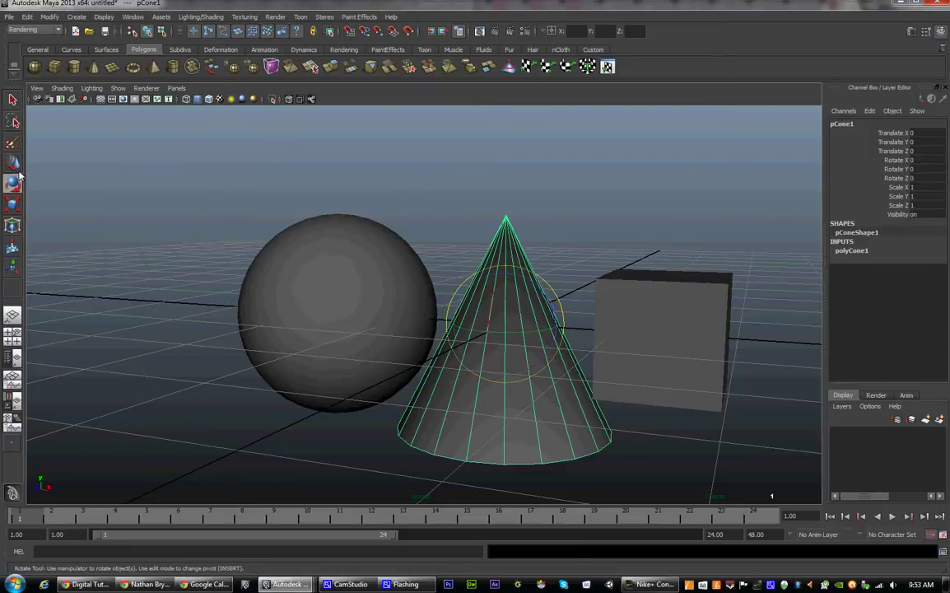
# - Cycle repeatedly through the Select, Move, Rotate and Scale tools on the cone, finishing with the Select tool active
pyautogui.press('w')
pyautogui.press('q')
pyautogui.press('w')
pyautogui.press('e')
pyautogui.press('r')
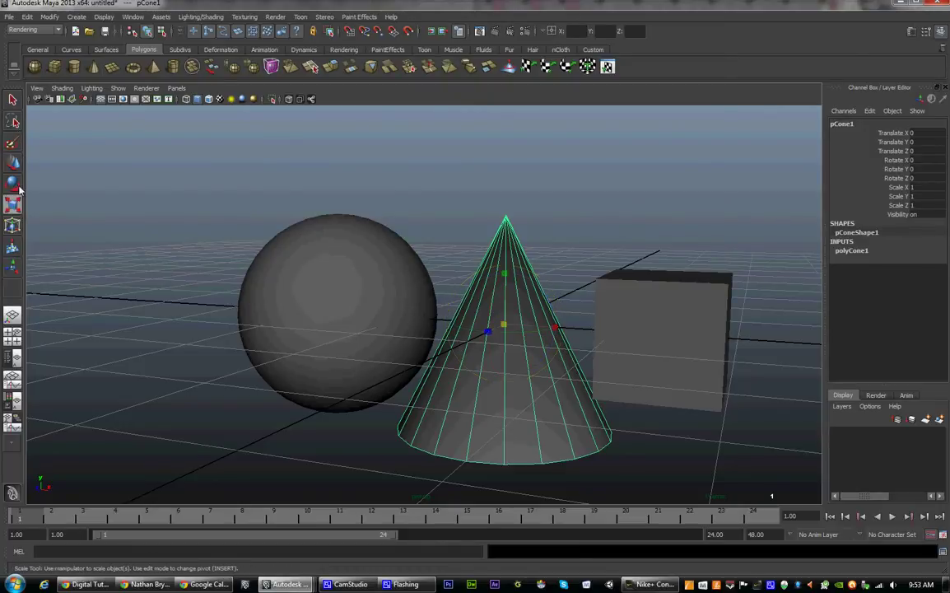
pyautogui.press('e')
pyautogui.press('w')
pyautogui.press('q')
pyautogui.press('w')
pyautogui.press('e')
pyautogui.press('r')
pyautogui.press('e')
pyautogui.press('w')
pyautogui.press('q')
pyautogui.press('w')
pyautogui.press('e')
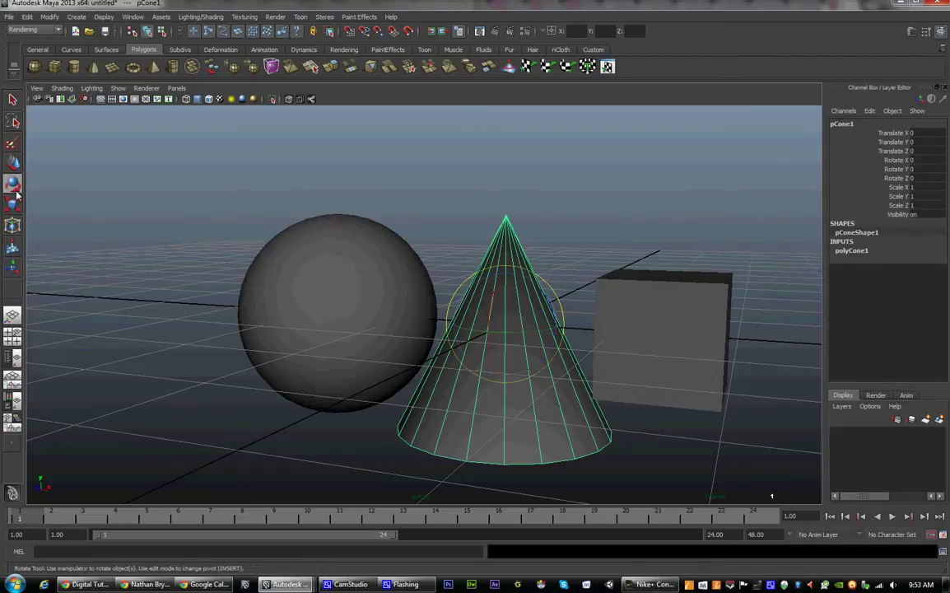
pyautogui.press('r')
pyautogui.press('e')
pyautogui.press('w')
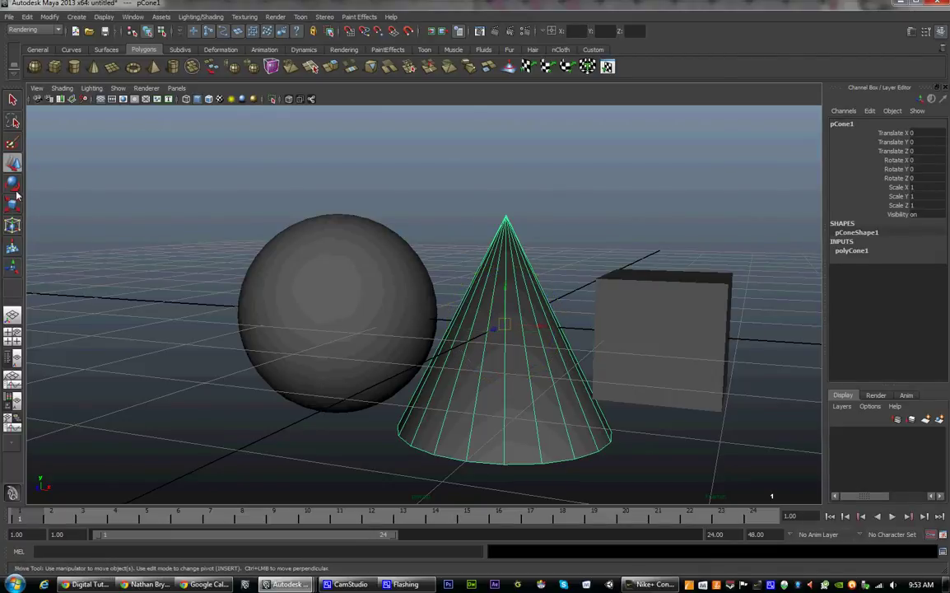
pyautogui.press('q')
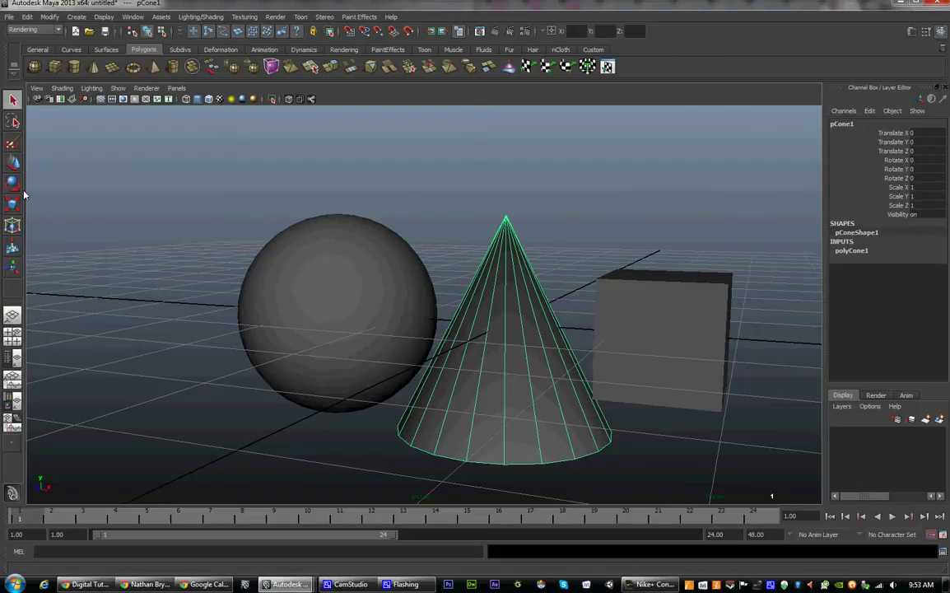
pyautogui.press('w')
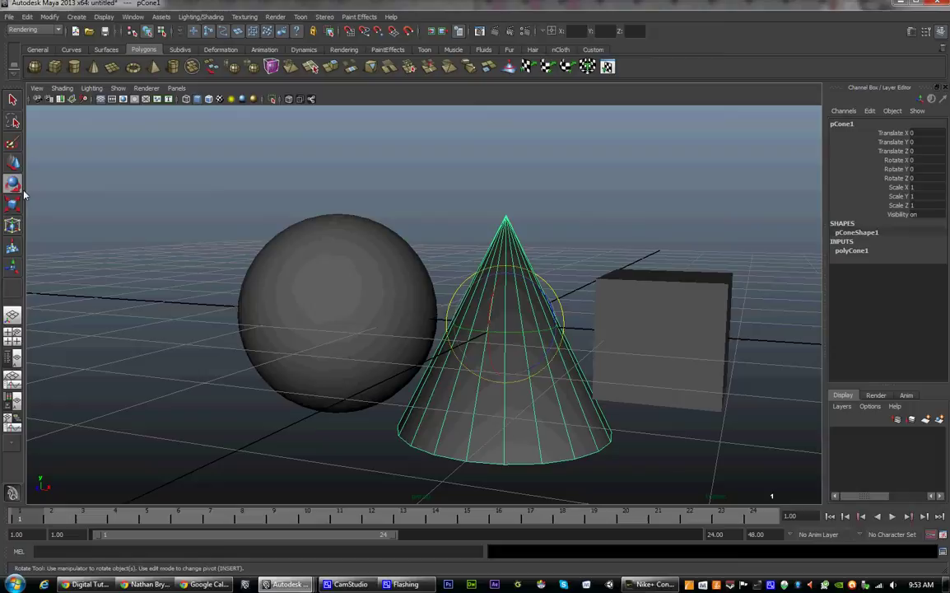
pyautogui.press('e')
pyautogui.press('q')
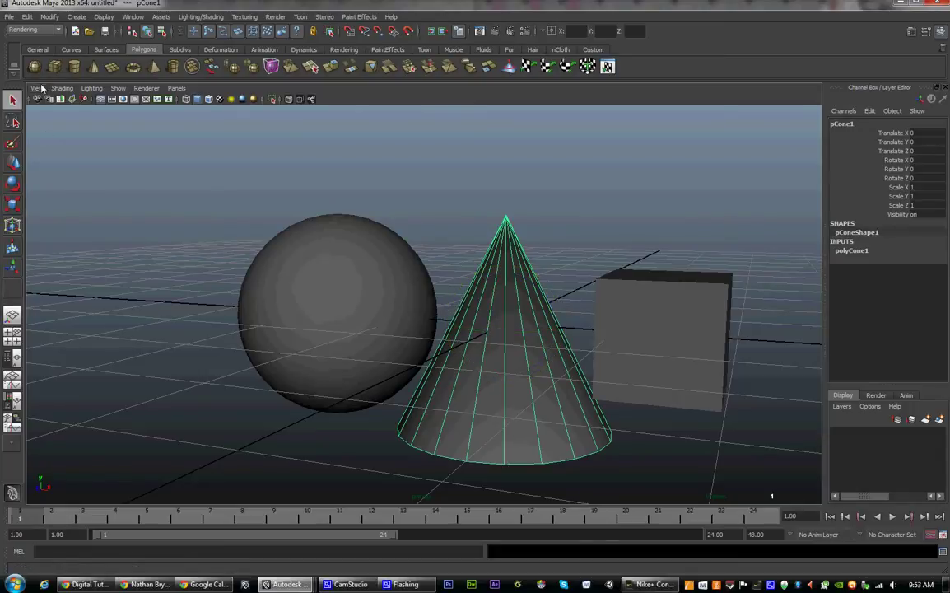
# - Select the cube, cone and sphere one after another with the Select tool, ending on the cube
pyautogui.click(392, 247)
pyautogui.click(622, 313)
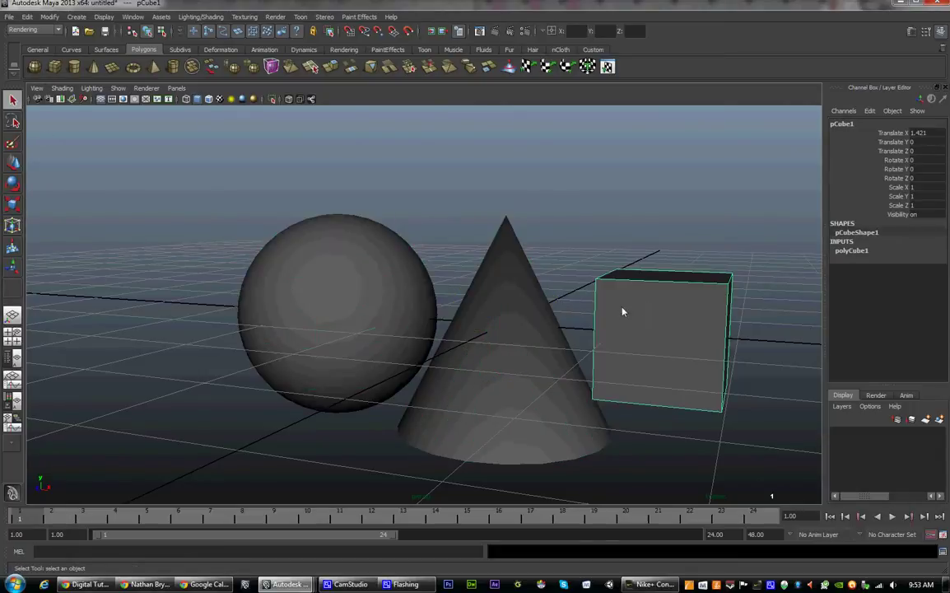
pyautogui.click(452, 329)
pyautogui.click(416, 321)
pyautogui.click(595, 323)
pyautogui.click(427, 323)
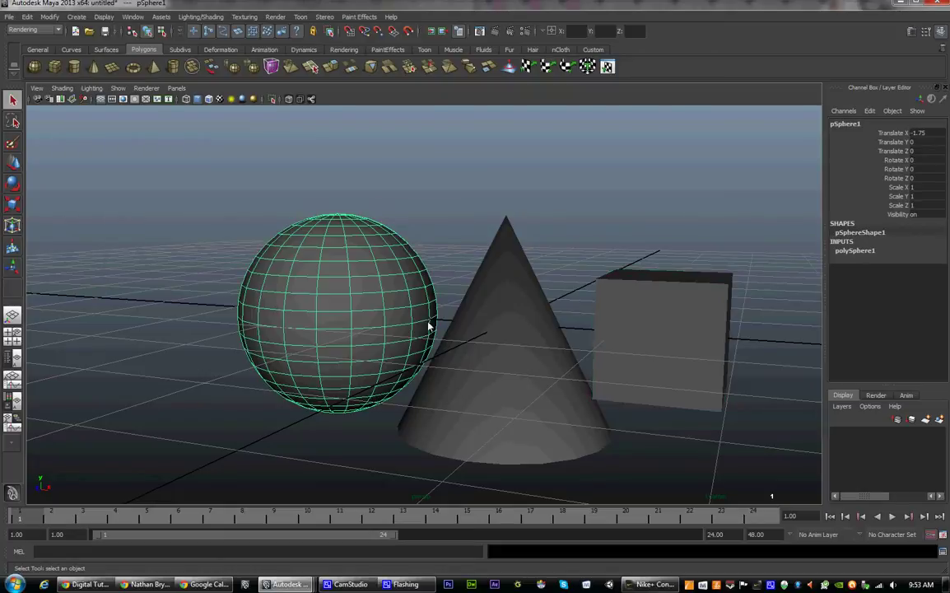
pyautogui.click(548, 328)
pyautogui.click(601, 313)
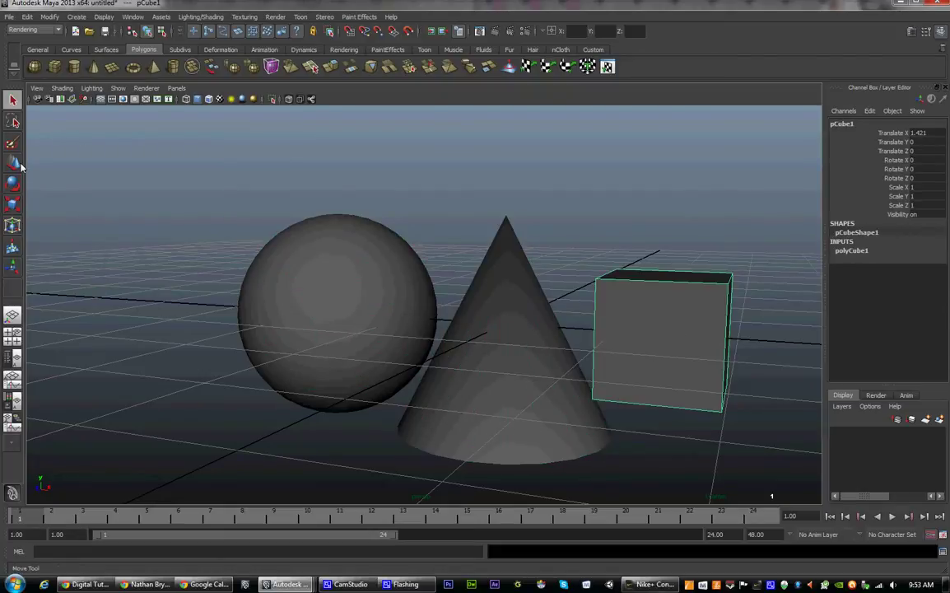
# - Try shifting the sphere slightly along the X axis with the Move tool
pyautogui.click(13, 161)
pyautogui.click(532, 310)
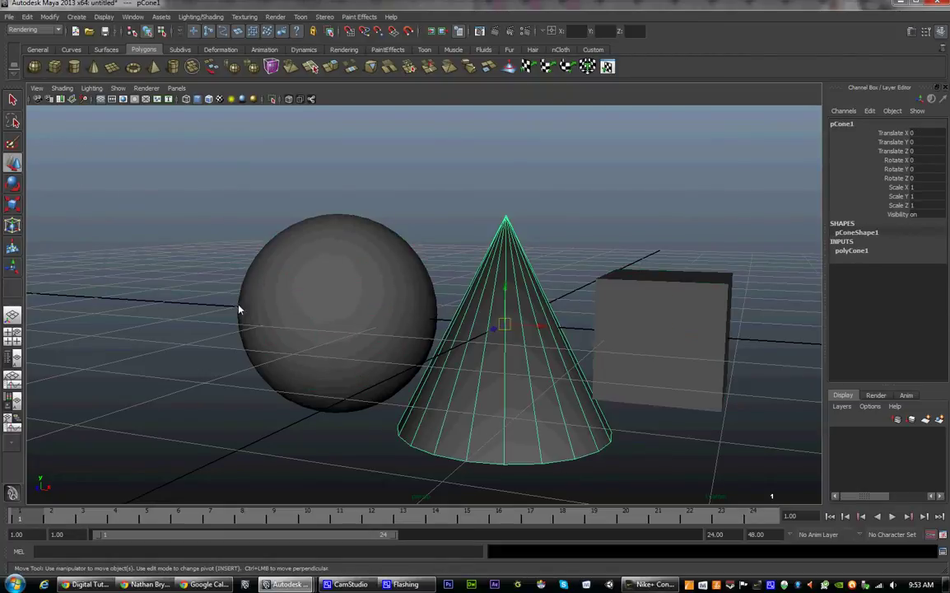
pyautogui.click(331, 295)
pyautogui.moveTo(367, 322); pyautogui.dragTo(387, 319)
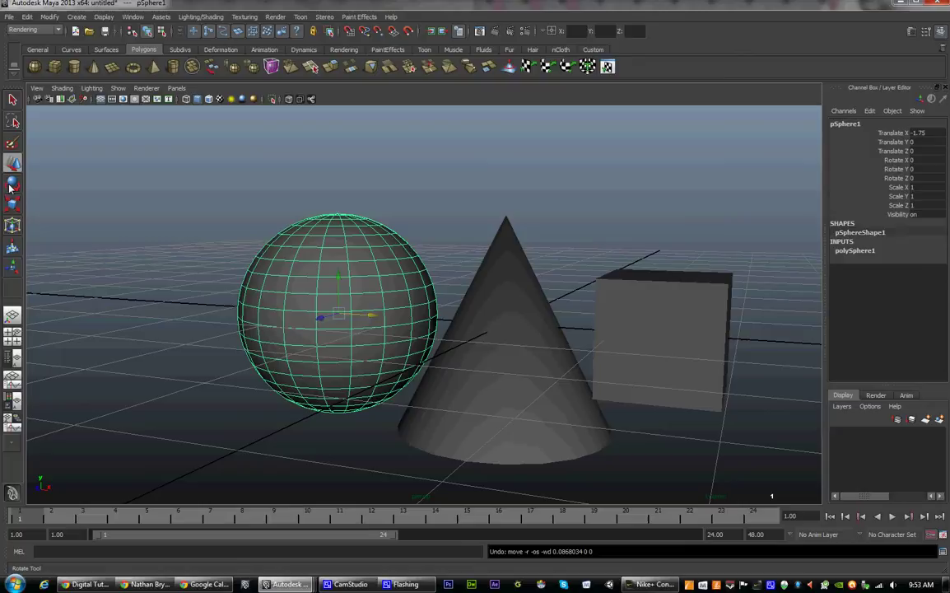
# - Try rotating the sphere freely with the Rotate tool and undo the rotation
pyautogui.press('e')
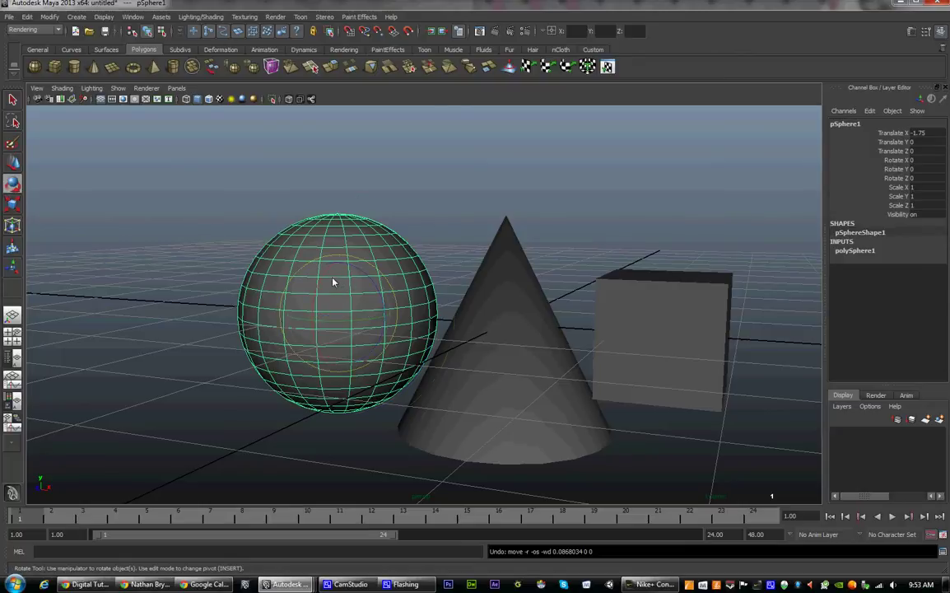
pyautogui.moveTo(332, 282); pyautogui.dragTo(422, 312)
pyautogui.hotkey('ctrl', 'z')
pyautogui.hotkey('ctrl', 'z')
pyautogui.hotkey('ctrl', 'z')
pyautogui.hotkey('ctrl', 'z')
pyautogui.hotkey('ctrl', 'z')
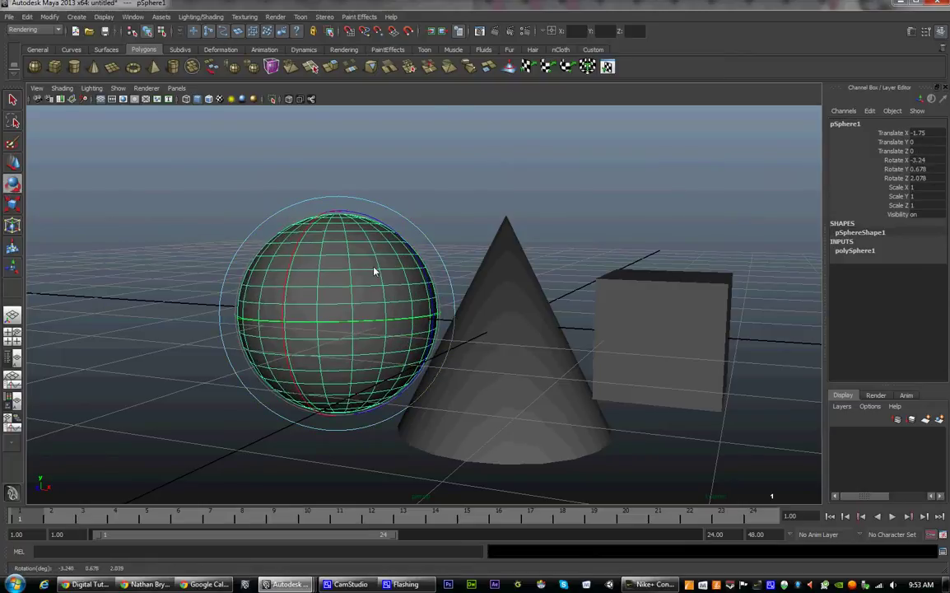
# - Try scaling the sphere uniformly to about 0.93 with the Scale tool, and undo the scaling
pyautogui.press('r')
pyautogui.moveTo(338, 313); pyautogui.dragTo(336, 288)
pyautogui.hotkey('ctrl', 'z')
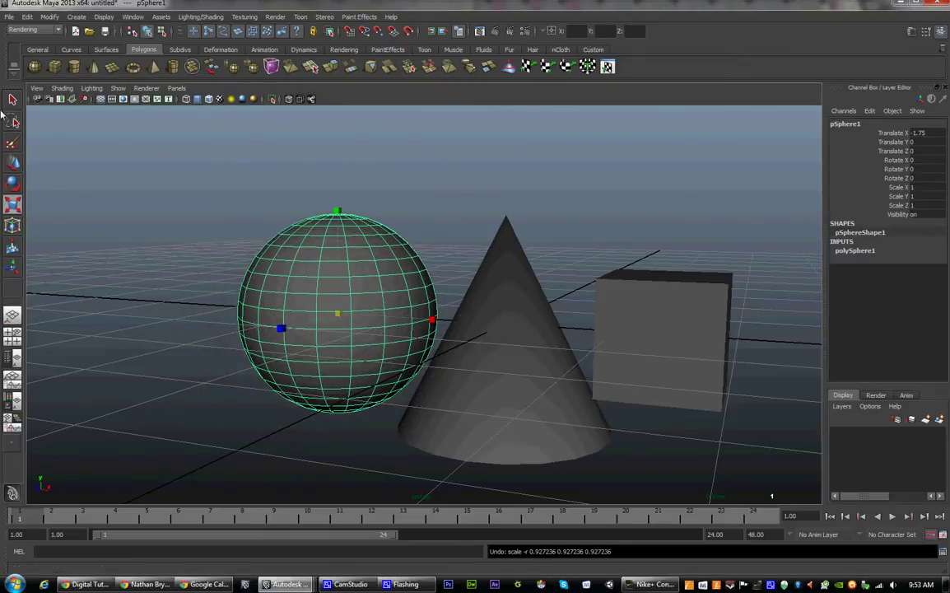
# - Cycle through the Move, Rotate and Scale tools on the sphere, finishing with the Rotate tool active
pyautogui.click(12, 162)
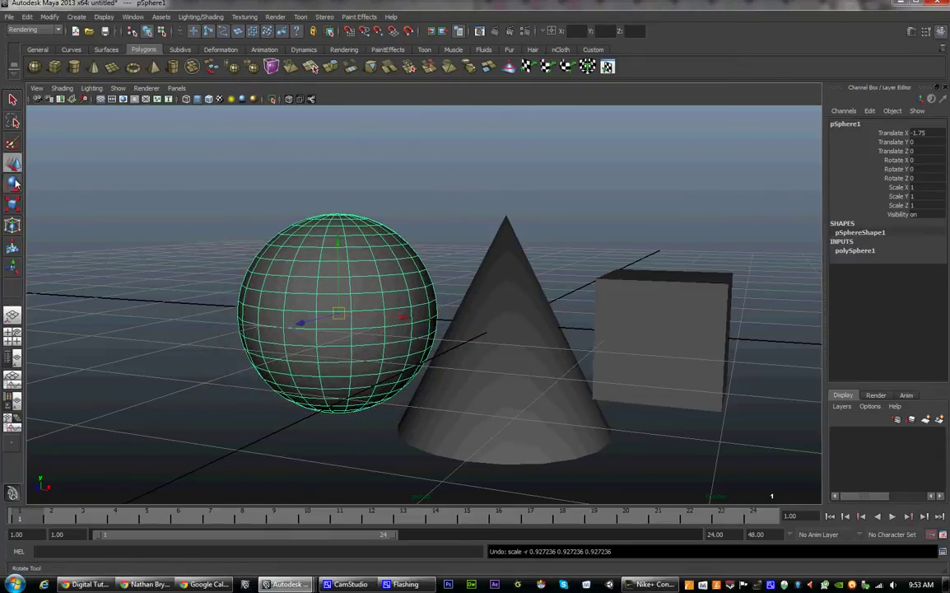
pyautogui.click(14, 183)
pyautogui.click(14, 203)
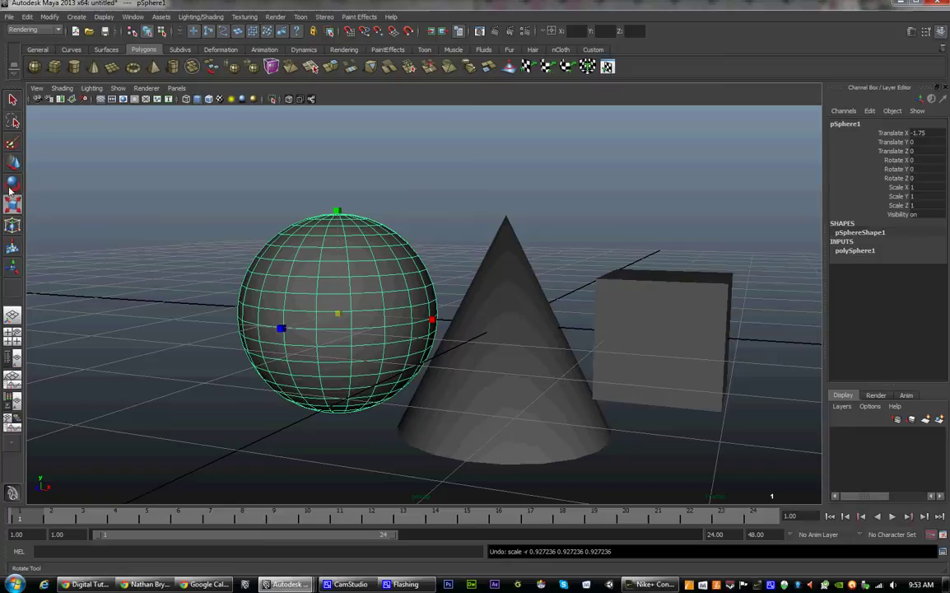
pyautogui.press('e')
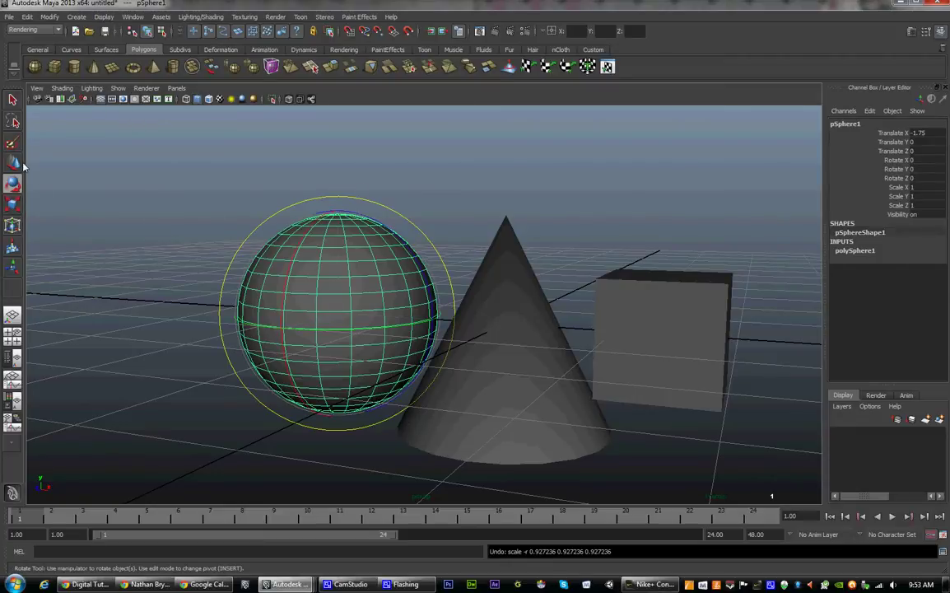
# - Try moving the sphere freely with the Move tool to about X -2.18, Y 0.13, Z 0.17, and undo the move
pyautogui.press('w')
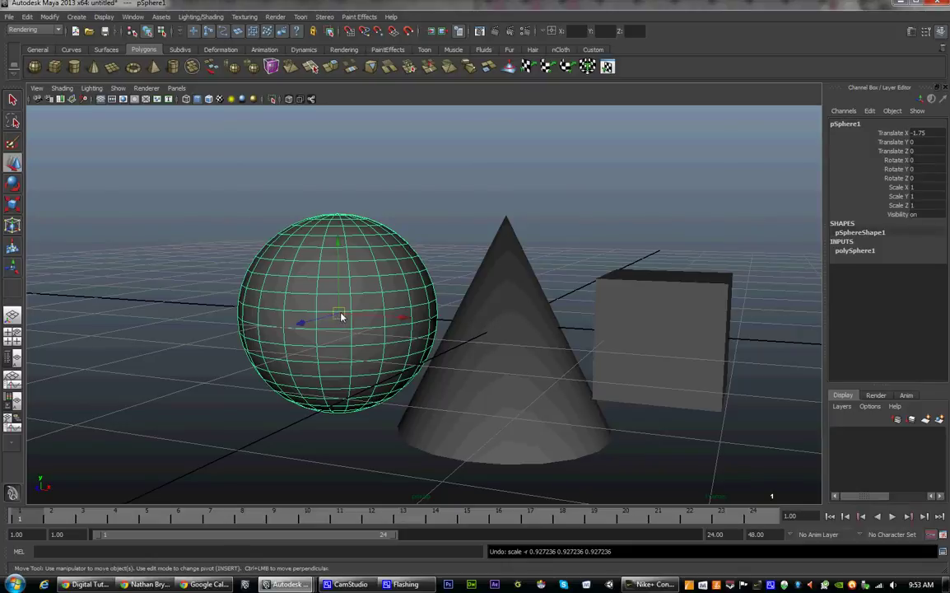
pyautogui.moveTo(342, 316); pyautogui.dragTo(306, 308)
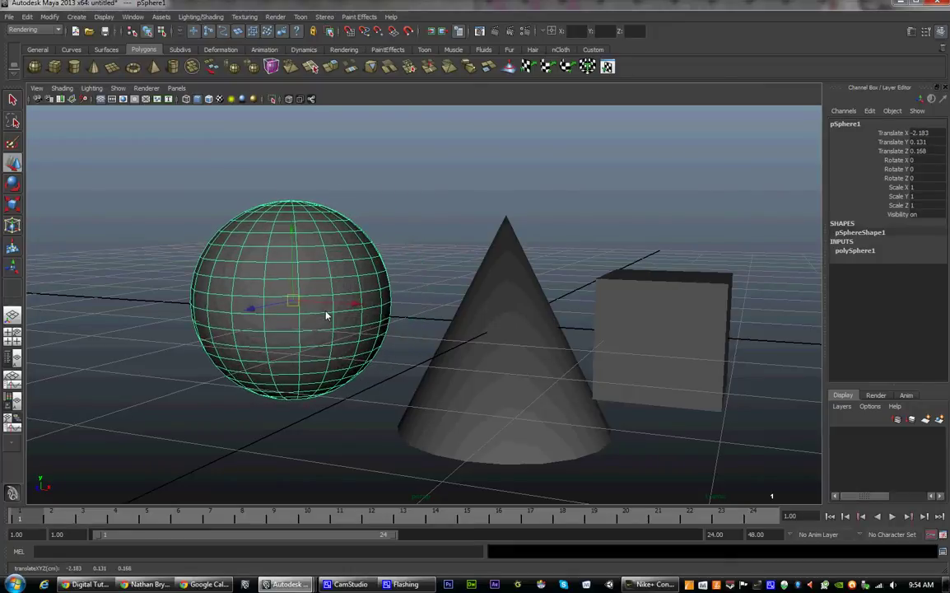
pyautogui.hotkey('ctrl', 'z')
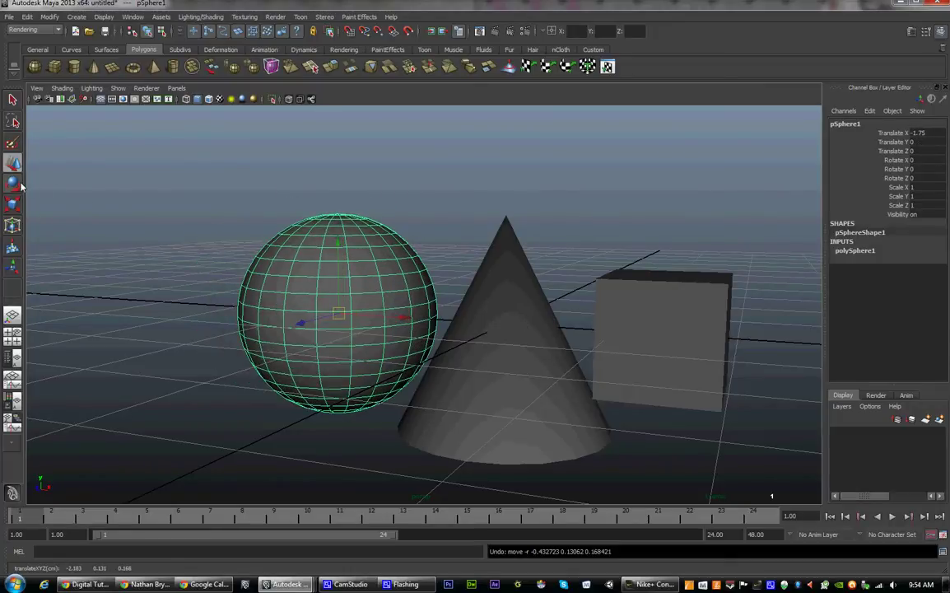
# - Try rotating the sphere with the Rotate tool's outer ring and freely on all axes, undoing each rotation
pyautogui.press('e')
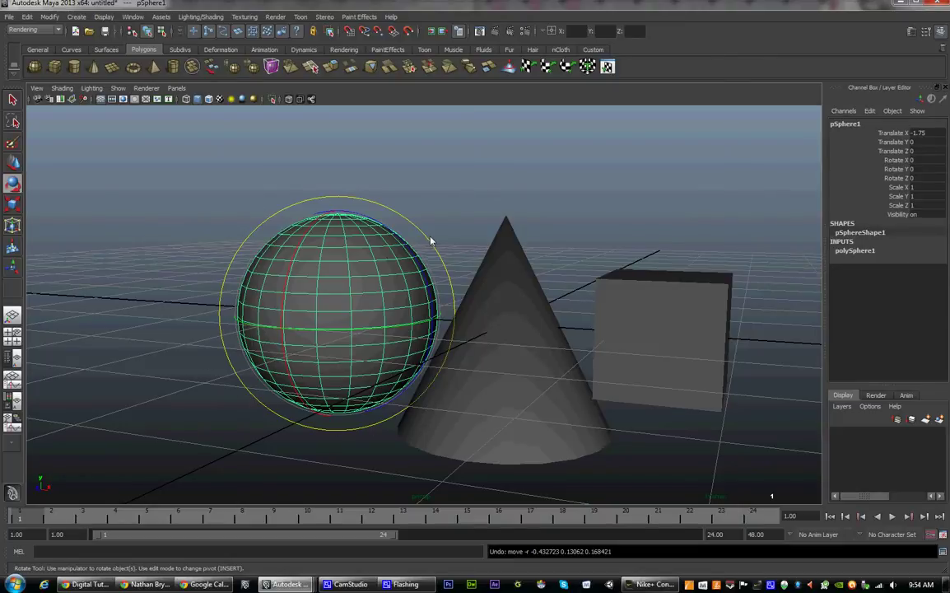
pyautogui.moveTo(429, 240)
pyautogui.mouseDown()
pyautogui.moveTo(448, 346)
pyautogui.moveTo(316, 431)
pyautogui.moveTo(286, 199)
pyautogui.moveTo(496, 353)
pyautogui.moveTo(269, 399)
pyautogui.moveTo(310, 217)
pyautogui.moveTo(439, 250)
pyautogui.mouseUp()
pyautogui.hotkey('ctrl', 'z')
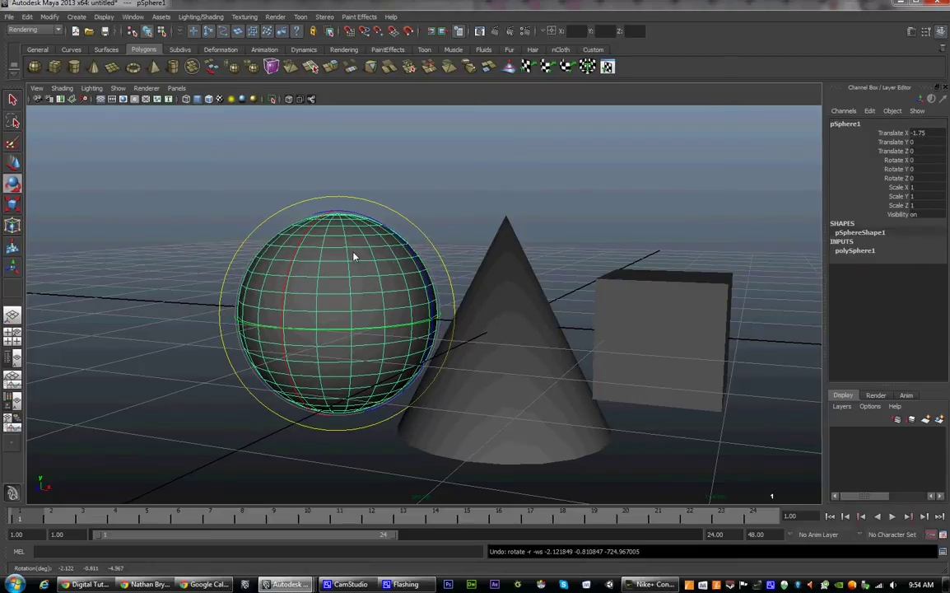
pyautogui.moveTo(354, 257); pyautogui.dragTo(327, 369)
pyautogui.hotkey('ctrl', 'z')
pyautogui.hotkey('ctrl', 'z')
pyautogui.hotkey('ctrl', 'z')
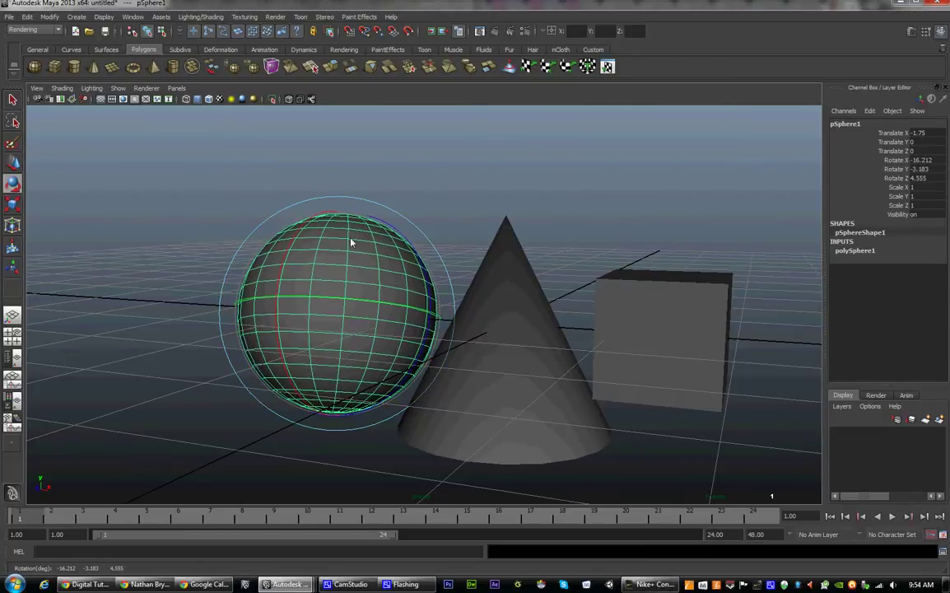
# - Try shrinking the sphere uniformly to about 0.67 with the Scale tool, and undo the change
pyautogui.click(9, 206)
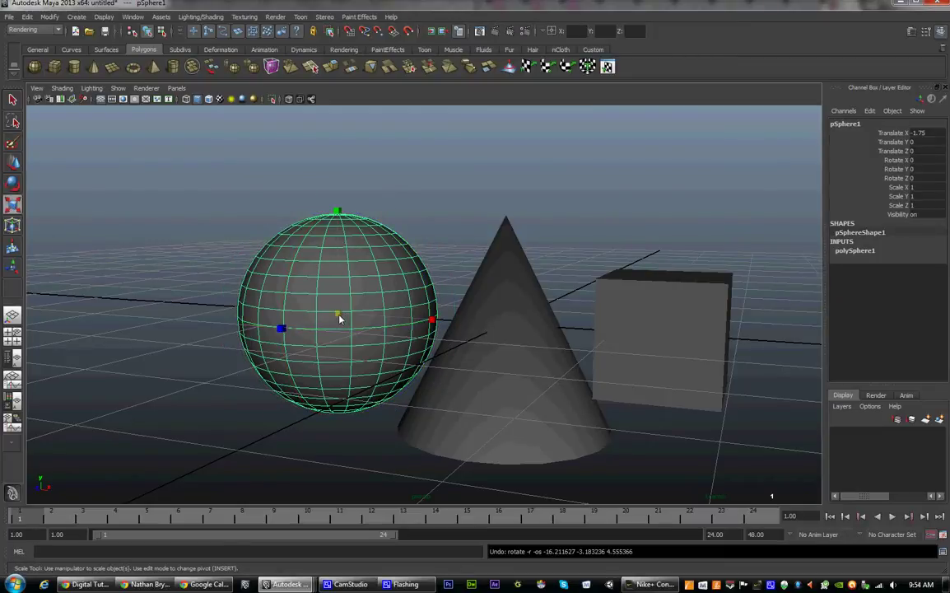
pyautogui.moveTo(339, 318); pyautogui.dragTo(350, 257)
pyautogui.hotkey('ctrl', 'z')
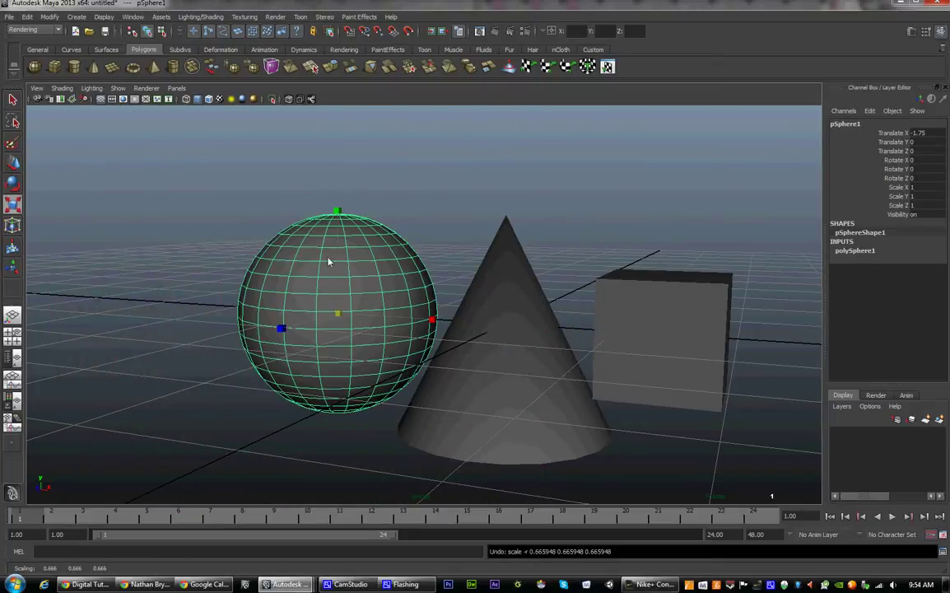
# - Activate the Move tool on the sphere and examine its X, Y and Z axis handles from several viewing angles
pyautogui.press('w')
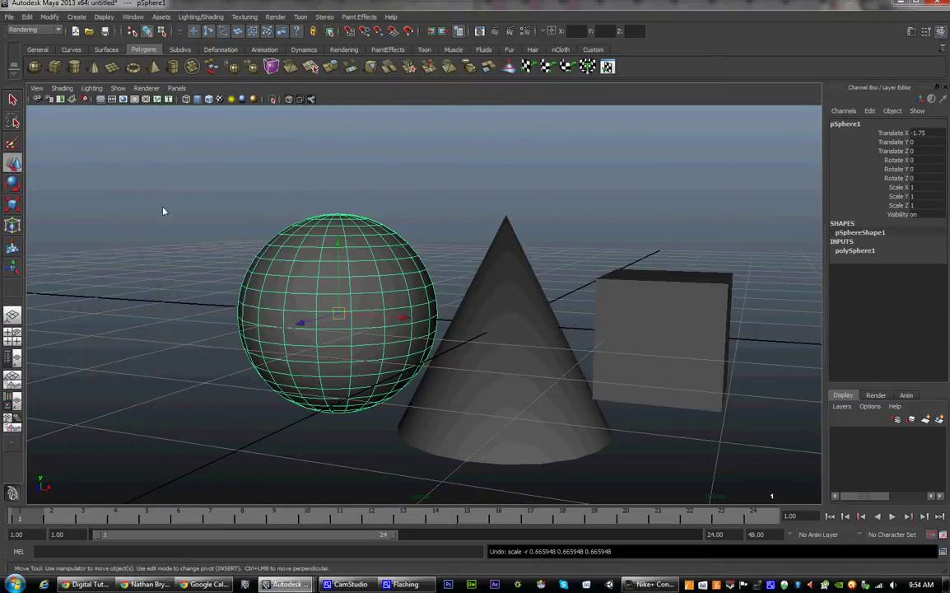
pyautogui.keyDown('alt'); pyautogui.moveTo(381, 312); pyautogui.dragTo(406, 327); pyautogui.keyUp('alt')
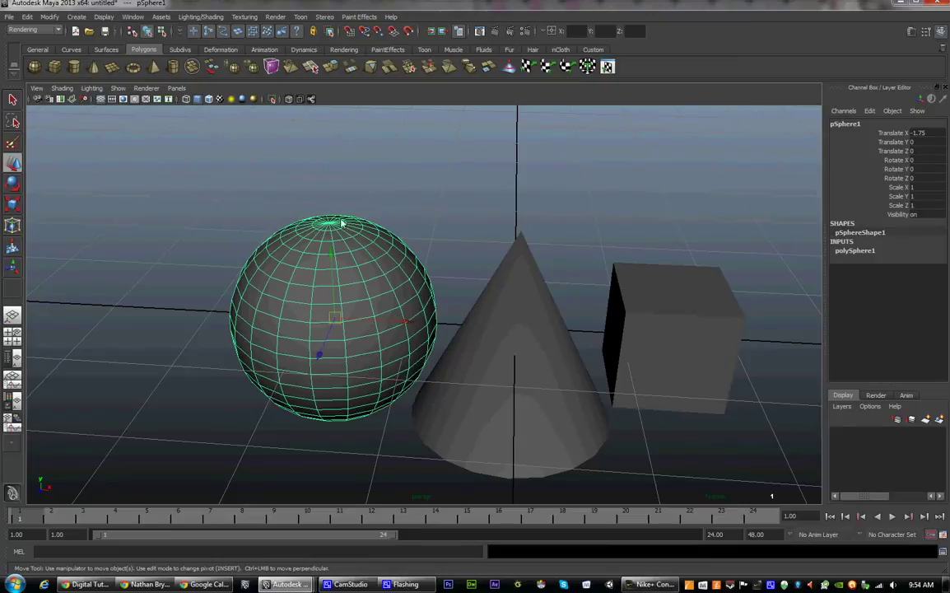
pyautogui.keyDown('alt'); pyautogui.moveTo(377, 341); pyautogui.dragTo(369, 320); pyautogui.keyUp('alt')
pyautogui.keyDown('alt'); pyautogui.moveTo(369, 320); pyautogui.dragTo(372, 342, button='right'); pyautogui.keyUp('alt')
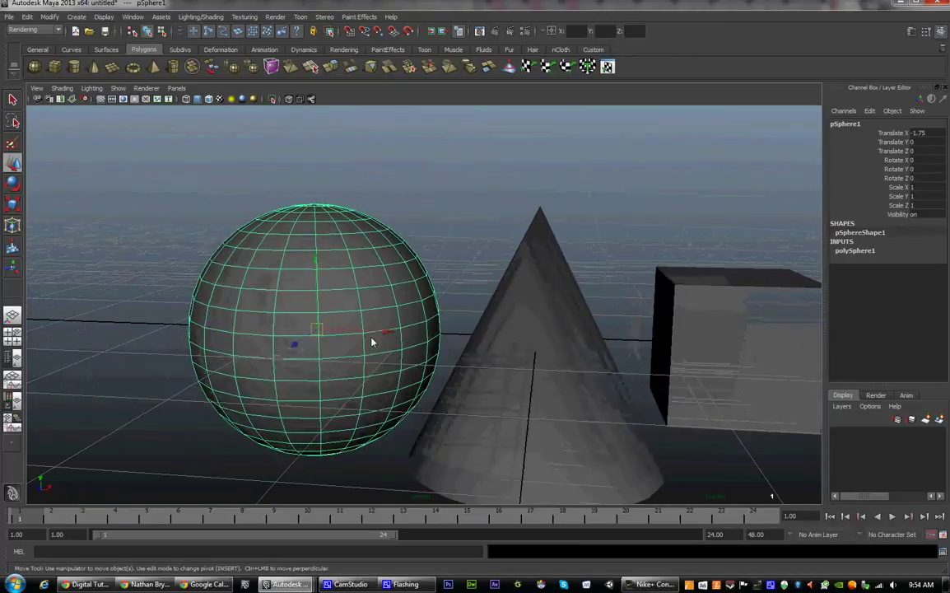
pyautogui.moveTo(371, 337)
pyautogui.keyDown('alt'); pyautogui.mouseDown()
pyautogui.moveTo(346, 339)
pyautogui.moveTo(374, 336)
pyautogui.mouseUp(); pyautogui.keyUp('alt')
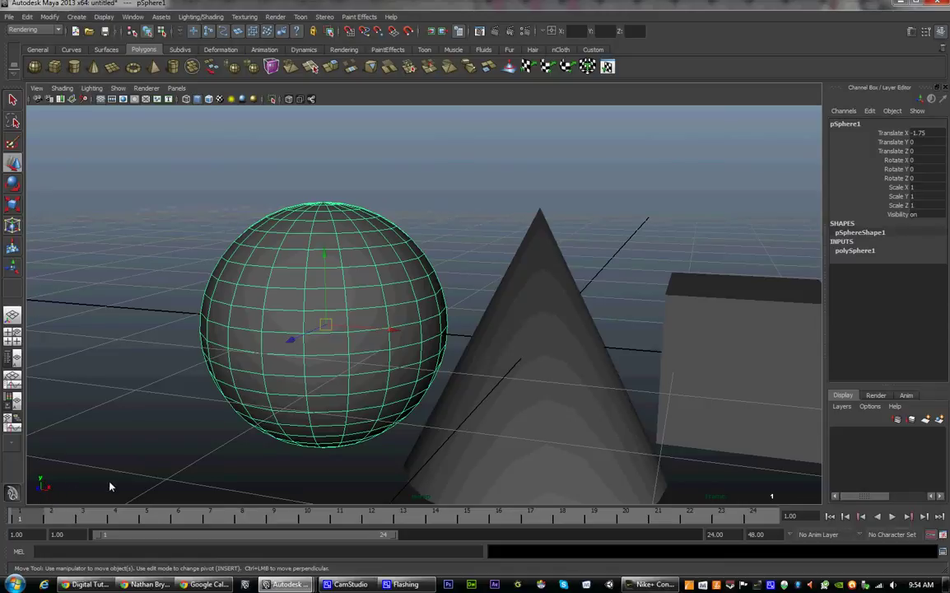
pyautogui.keyDown('alt'); pyautogui.moveTo(109, 486); pyautogui.dragTo(47, 493); pyautogui.keyUp('alt')
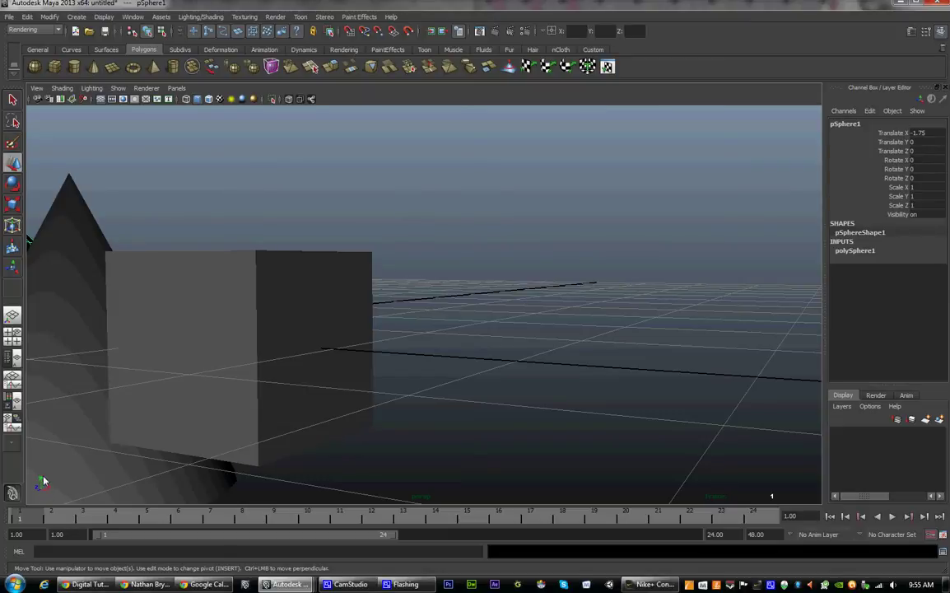
# - Try moving the sphere upward along the Y axis, and undo the move
pyautogui.keyDown('alt'); pyautogui.moveTo(98, 313); pyautogui.dragTo(247, 304); pyautogui.keyUp('alt')
pyautogui.moveTo(185, 262); pyautogui.dragTo(197, 188)
pyautogui.hotkey('ctrl', 'z')
# - Try moving the sphere forward along the Z axis twice, the second time by about 0.73, undoing each move
pyautogui.keyDown('alt'); pyautogui.moveTo(409, 427); pyautogui.dragTo(475, 441); pyautogui.keyUp('alt')
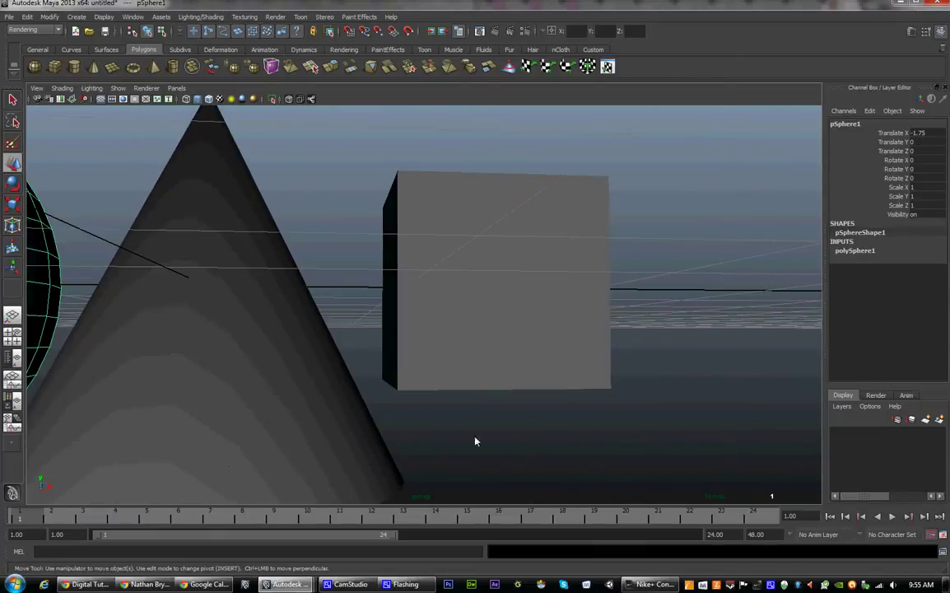
pyautogui.keyDown('alt'); pyautogui.moveTo(574, 376); pyautogui.dragTo(388, 437, button='right'); pyautogui.keyUp('alt')
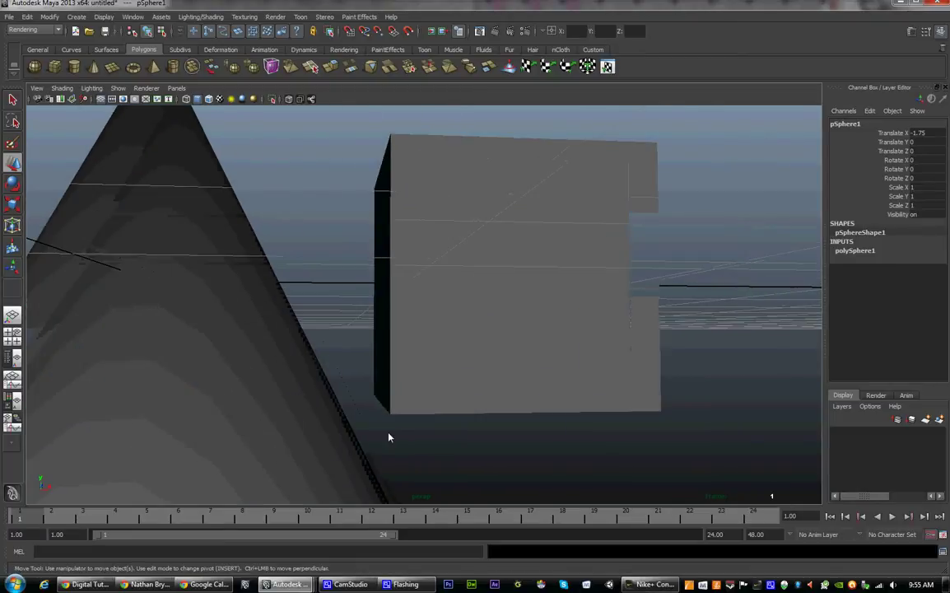
pyautogui.keyDown('alt'); pyautogui.moveTo(387, 438); pyautogui.dragTo(376, 407, button='middle'); pyautogui.keyUp('alt')
pyautogui.keyDown('alt'); pyautogui.moveTo(375, 407); pyautogui.dragTo(214, 399); pyautogui.keyUp('alt')
pyautogui.keyDown('alt'); pyautogui.moveTo(214, 398); pyautogui.dragTo(334, 399, button='middle'); pyautogui.keyUp('alt')
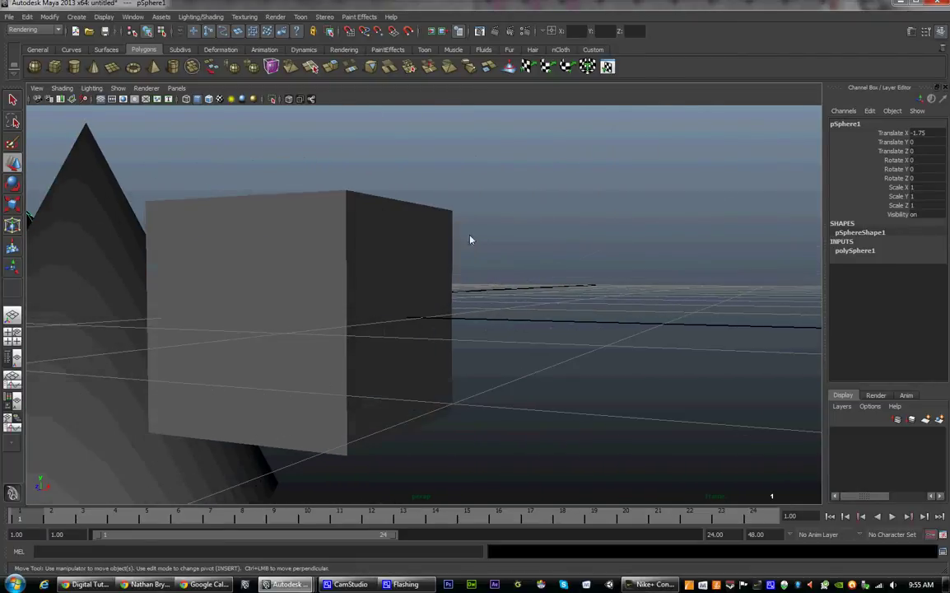
pyautogui.keyDown('alt'); pyautogui.moveTo(212, 328); pyautogui.dragTo(444, 367, button='middle'); pyautogui.keyUp('alt')
pyautogui.keyDown('alt'); pyautogui.moveTo(444, 366); pyautogui.dragTo(357, 365, button='right'); pyautogui.keyUp('alt')
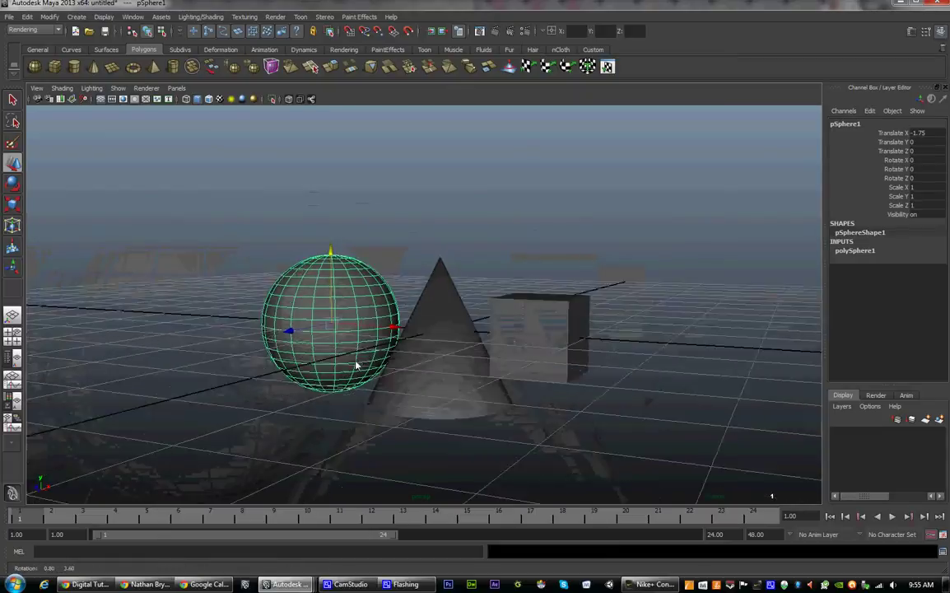
pyautogui.keyDown('alt'); pyautogui.moveTo(357, 365); pyautogui.dragTo(343, 380); pyautogui.keyUp('alt')
pyautogui.moveTo(289, 344); pyautogui.dragTo(199, 359)
pyautogui.hotkey('ctrl', 'z')
pyautogui.moveTo(281, 346); pyautogui.dragTo(253, 364)
pyautogui.hotkey('ctrl', 'z')
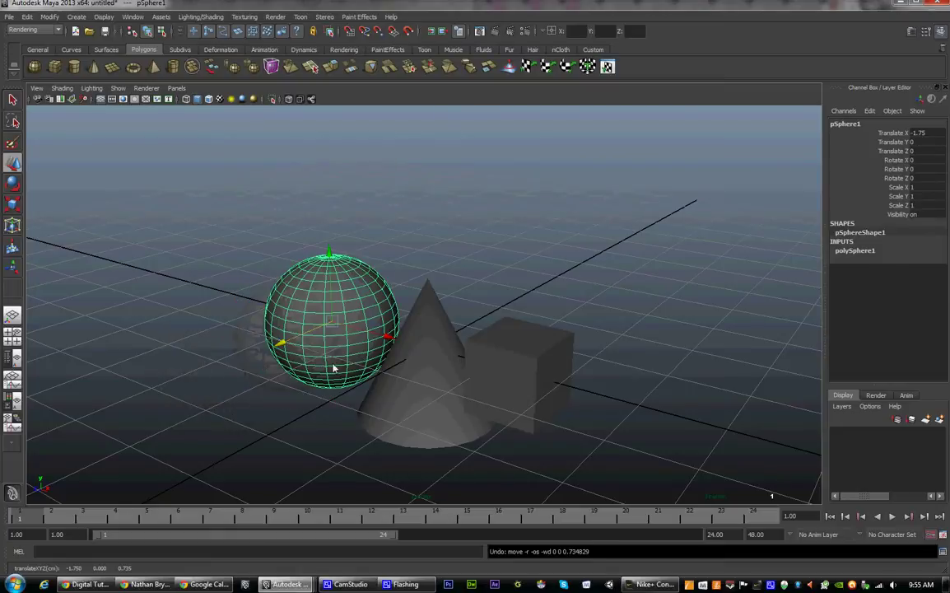
# - Try setting the sphere's Translate Z to -1 while viewing the shapes from above, and undo the change
pyautogui.keyDown('alt'); pyautogui.moveTo(227, 324); pyautogui.dragTo(334, 346); pyautogui.keyUp('alt')
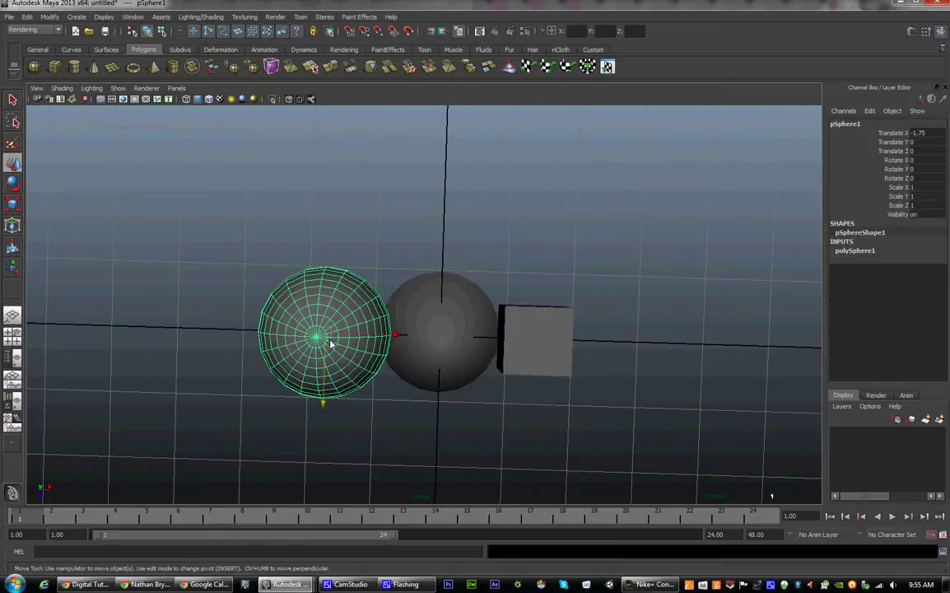
pyautogui.keyDown('alt'); pyautogui.moveTo(335, 278); pyautogui.dragTo(346, 362); pyautogui.keyUp('alt')
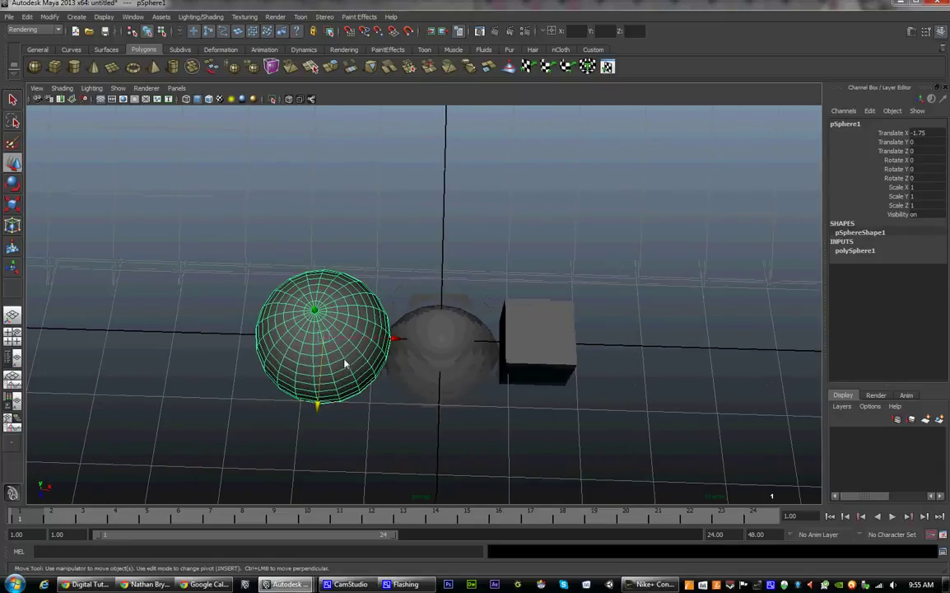
pyautogui.keyDown('alt'); pyautogui.moveTo(327, 278); pyautogui.dragTo(334, 338); pyautogui.keyUp('alt')
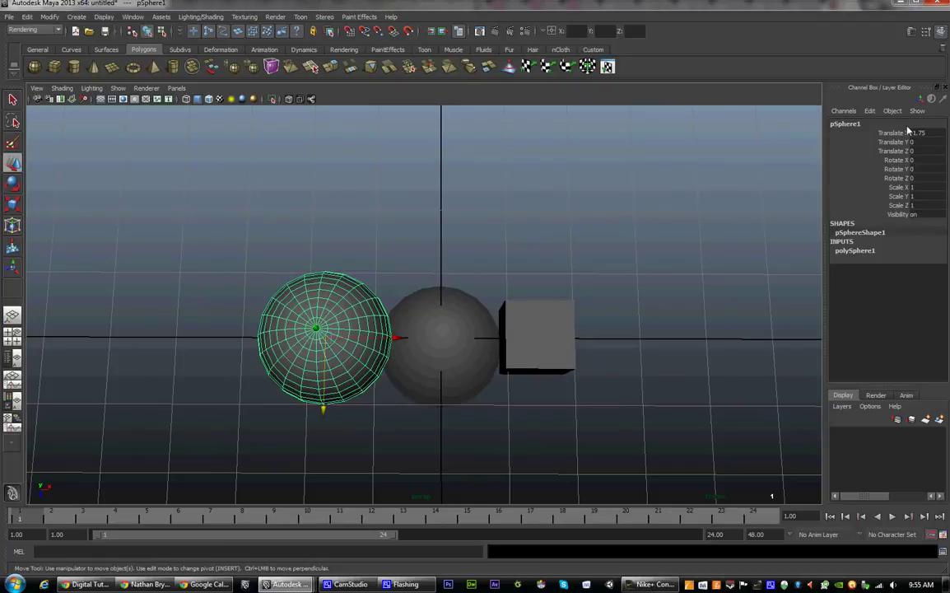
pyautogui.doubleClick(912, 152)
pyautogui.press('Return')
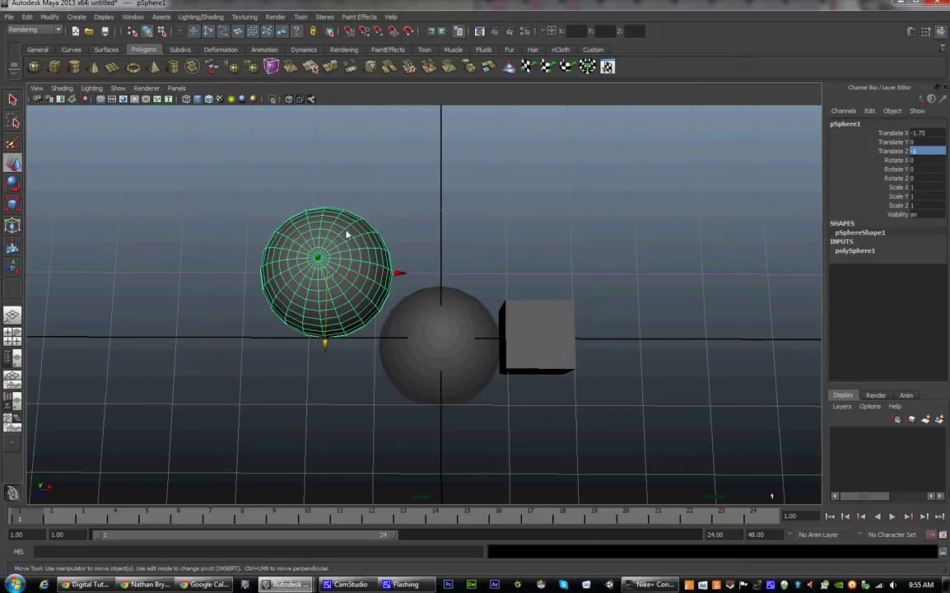
pyautogui.hotkey('ctrl', 'z')
# - Try rotating the sphere about 21 degrees around its Y axis and about 21 degrees around its Z axis, undoing each rotation
pyautogui.keyDown('alt'); pyautogui.moveTo(447, 346); pyautogui.dragTo(398, 346); pyautogui.keyUp('alt')
pyautogui.press('r')
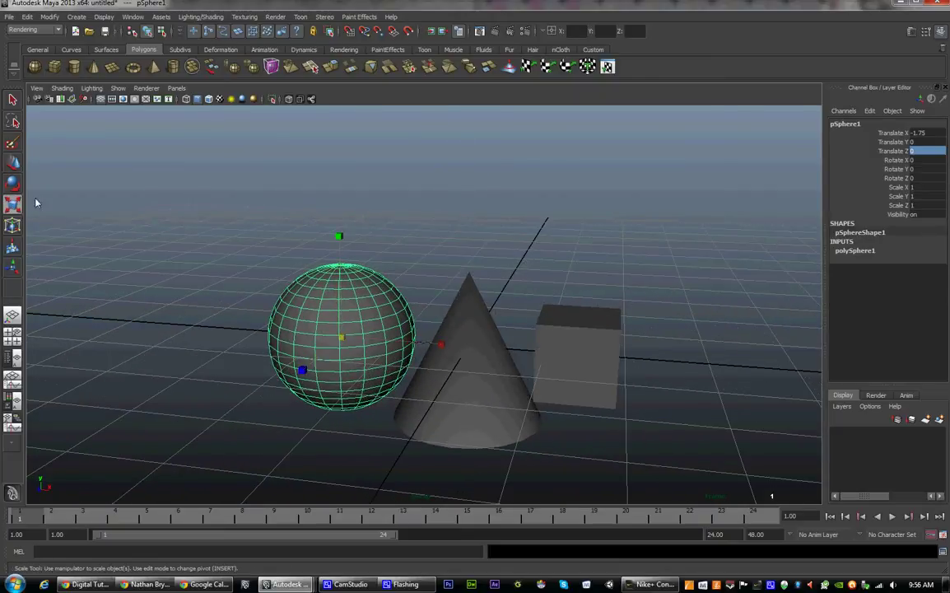
pyautogui.click(12, 186)
pyautogui.keyDown('alt'); pyautogui.moveTo(282, 329); pyautogui.dragTo(329, 299, button='middle'); pyautogui.keyUp('alt')
pyautogui.keyDown('alt'); pyautogui.moveTo(329, 299); pyautogui.dragTo(288, 302); pyautogui.keyUp('alt')
pyautogui.keyDown('alt'); pyautogui.moveTo(288, 302); pyautogui.dragTo(307, 306, button='right'); pyautogui.keyUp('alt')
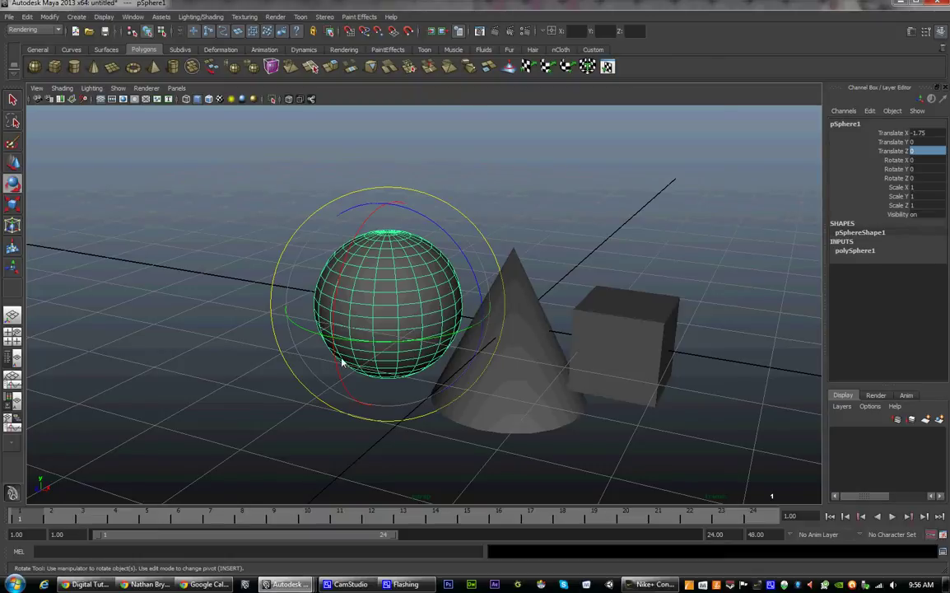
pyautogui.moveTo(356, 345); pyautogui.dragTo(398, 328)
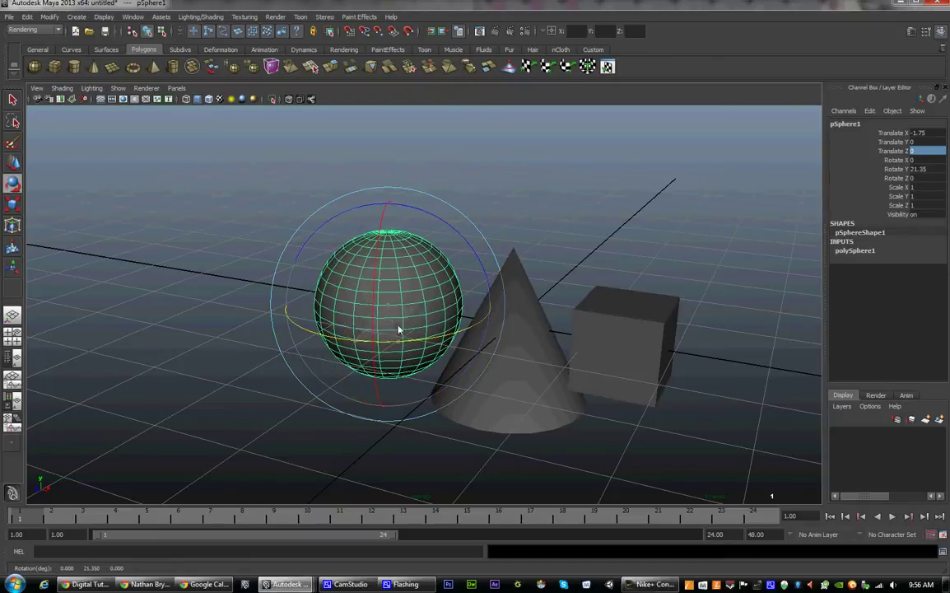
pyautogui.hotkey('ctrl', 'z')
pyautogui.moveTo(361, 240); pyautogui.dragTo(376, 167)
pyautogui.hotkey('ctrl', 'z')
pyautogui.hotkey('ctrl', 'z')
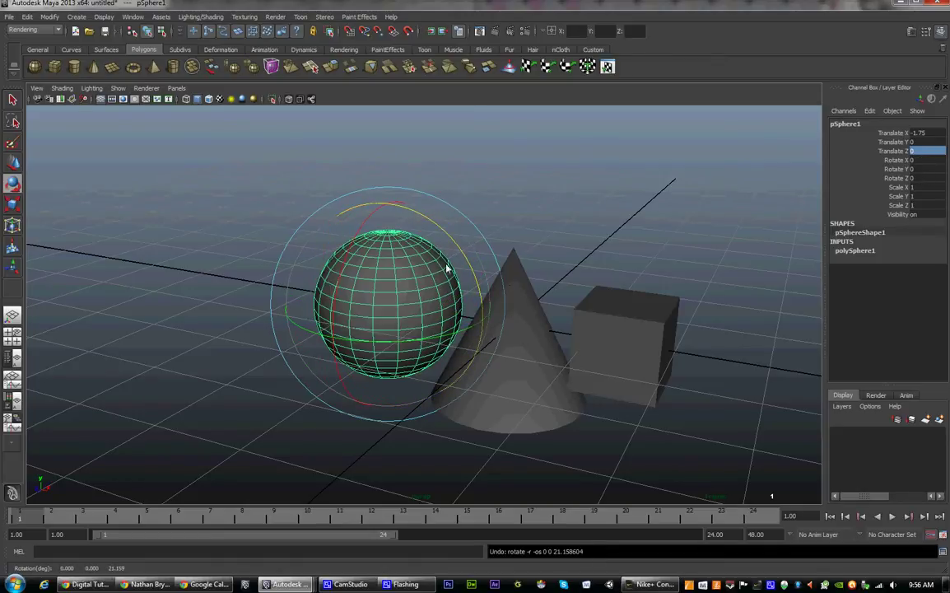
# - Try scaling the sphere with the Scale tool to about 1.135 along X and stretching it along Y, undoing each change
pyautogui.keyDown('alt'); pyautogui.moveTo(447, 268); pyautogui.dragTo(355, 405); pyautogui.keyUp('alt')
pyautogui.click(10, 206)
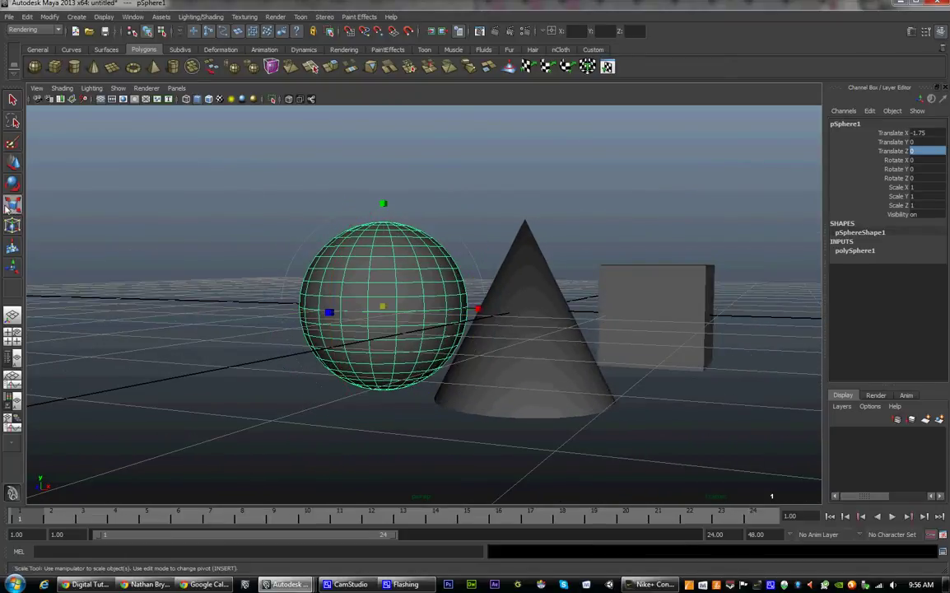
pyautogui.keyDown('alt'); pyautogui.moveTo(387, 306); pyautogui.dragTo(275, 385); pyautogui.keyUp('alt')
pyautogui.hotkey('ctrl', 'z')
pyautogui.moveTo(477, 331)
pyautogui.mouseDown()
pyautogui.moveTo(417, 319)
pyautogui.moveTo(494, 336)
pyautogui.mouseUp()
pyautogui.hotkey('ctrl', 'z')
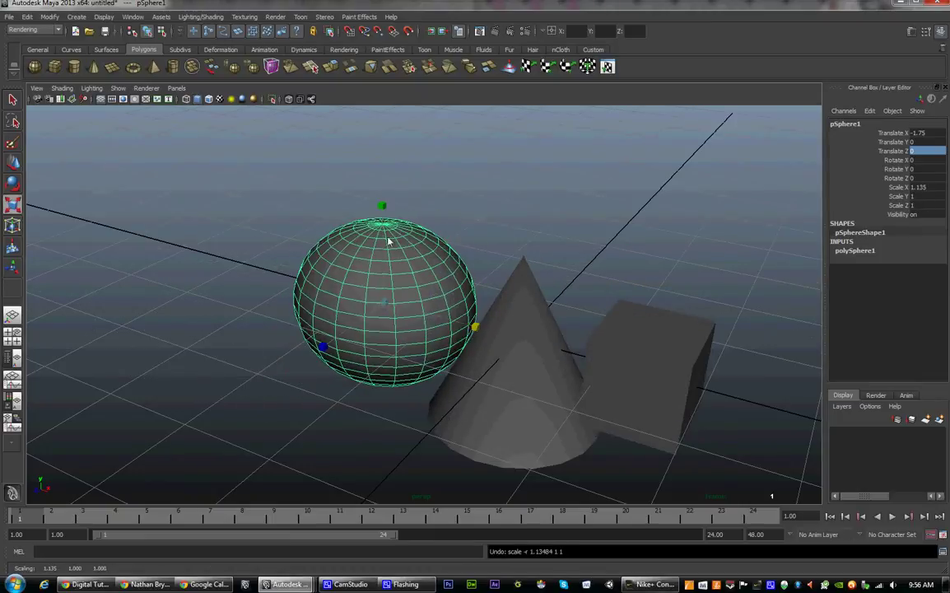
pyautogui.moveTo(384, 206); pyautogui.dragTo(409, 138)
pyautogui.hotkey('ctrl', 'z')
# - Activate the Move tool on the sphere with all three shapes framed in the view
pyautogui.keyDown('alt'); pyautogui.moveTo(474, 348); pyautogui.dragTo(505, 349); pyautogui.keyUp('alt')
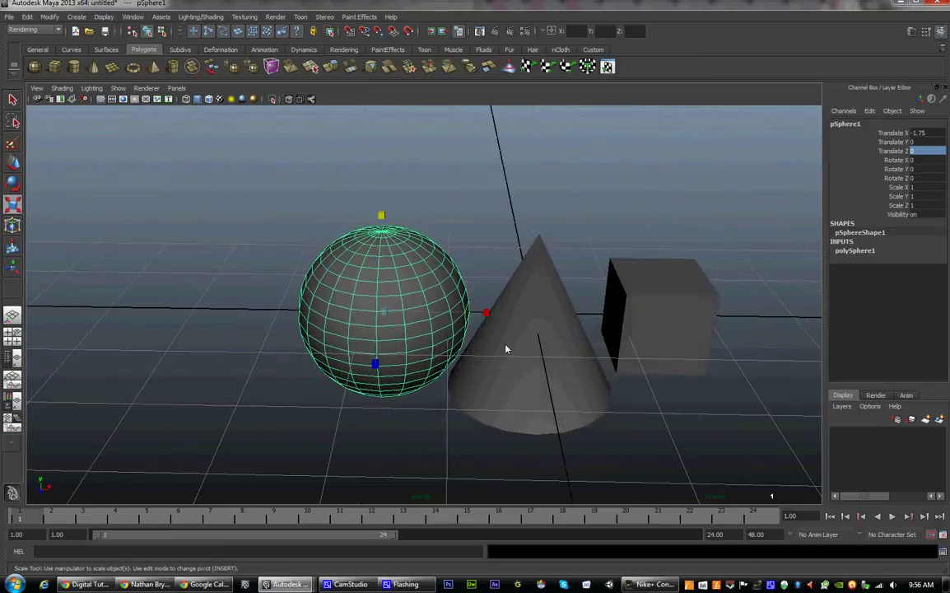
pyautogui.keyDown('alt'); pyautogui.moveTo(505, 349); pyautogui.dragTo(431, 368, button='middle'); pyautogui.keyUp('alt')
pyautogui.keyDown('alt'); pyautogui.moveTo(430, 368); pyautogui.dragTo(360, 364); pyautogui.keyUp('alt')
pyautogui.keyDown('alt'); pyautogui.moveTo(361, 364); pyautogui.dragTo(383, 394, button='right'); pyautogui.keyUp('alt')
pyautogui.keyDown('alt'); pyautogui.moveTo(383, 395); pyautogui.dragTo(401, 378); pyautogui.keyUp('alt')
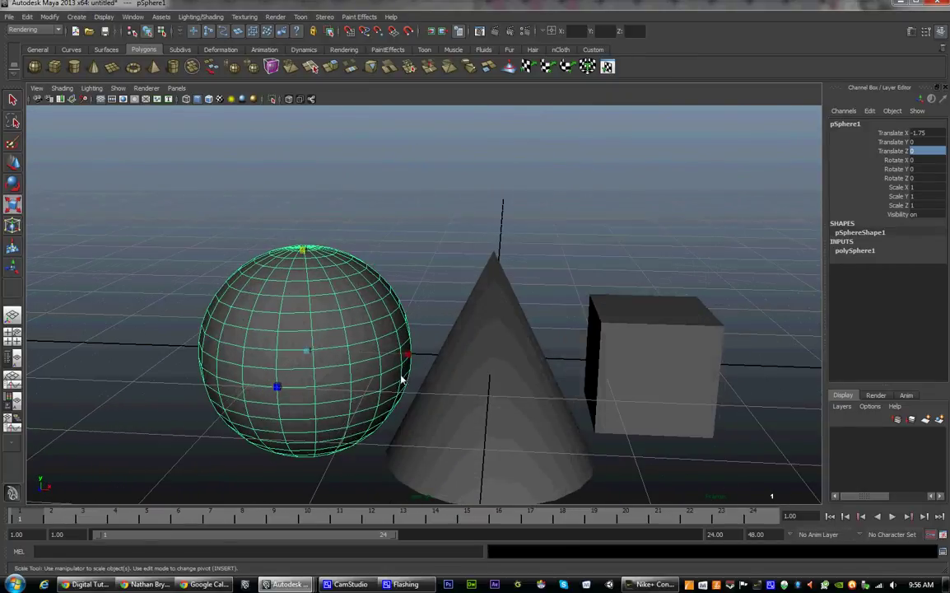
pyautogui.press('w')
pyautogui.keyDown('alt'); pyautogui.moveTo(473, 381); pyautogui.dragTo(499, 360, button='middle'); pyautogui.keyUp('alt')
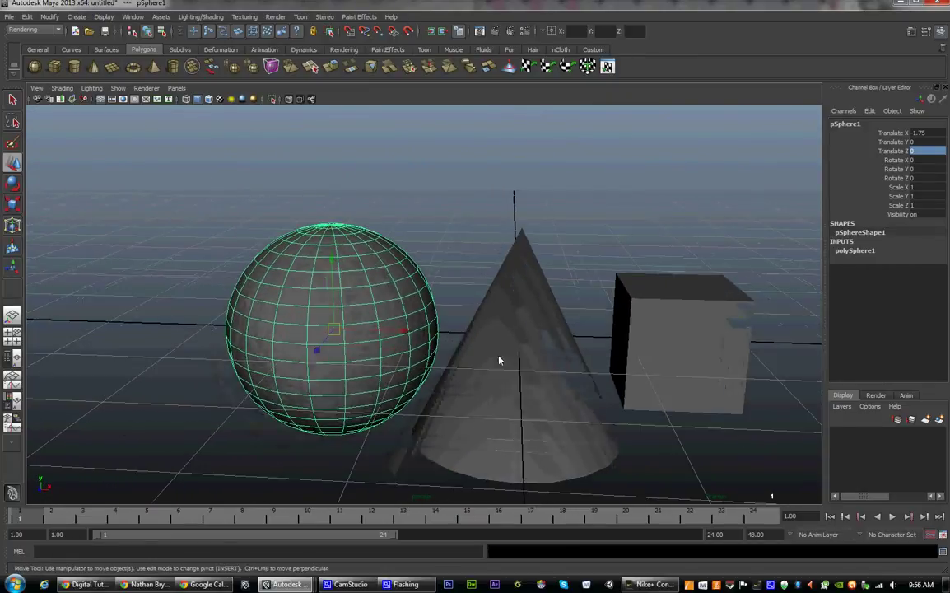
# - Cycle through the Rotate, Scale, Select and Move tools on the sphere, ending with the Move tool active
pyautogui.keyDown('alt'); pyautogui.moveTo(500, 360); pyautogui.dragTo(407, 333, button='right'); pyautogui.keyUp('alt')
pyautogui.keyDown('alt'); pyautogui.moveTo(407, 332); pyautogui.dragTo(419, 355); pyautogui.keyUp('alt')
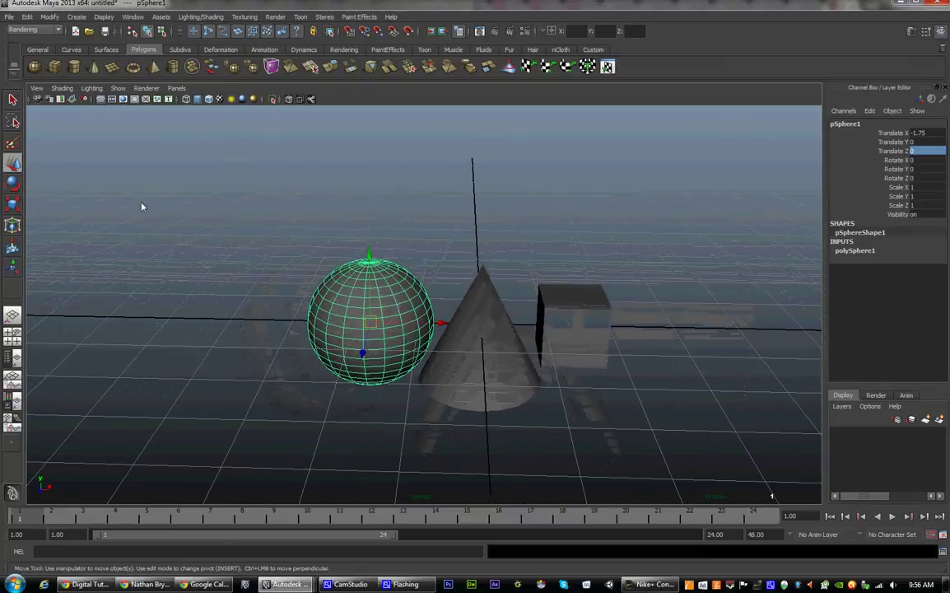
pyautogui.click(12, 184)
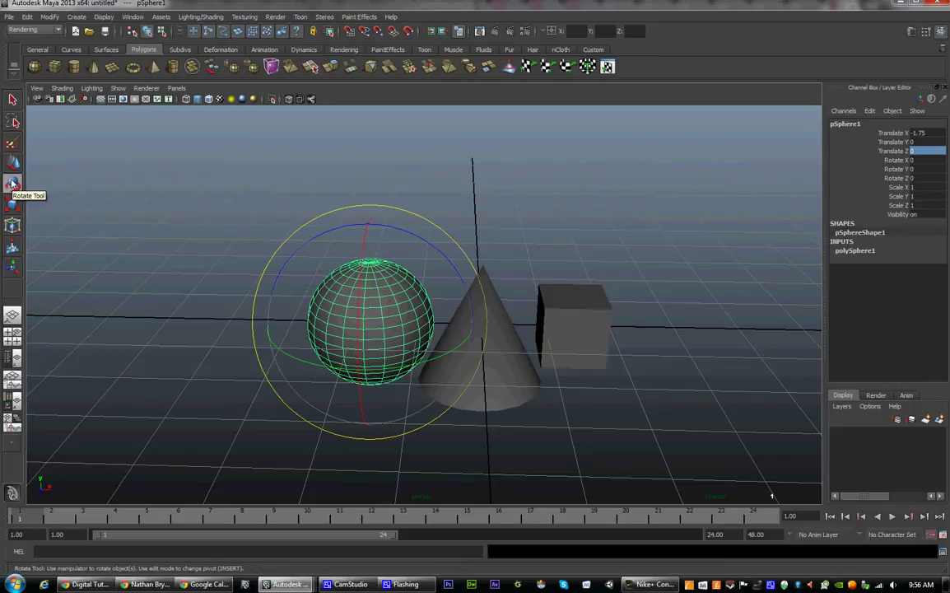
pyautogui.press('r')
pyautogui.press('q')
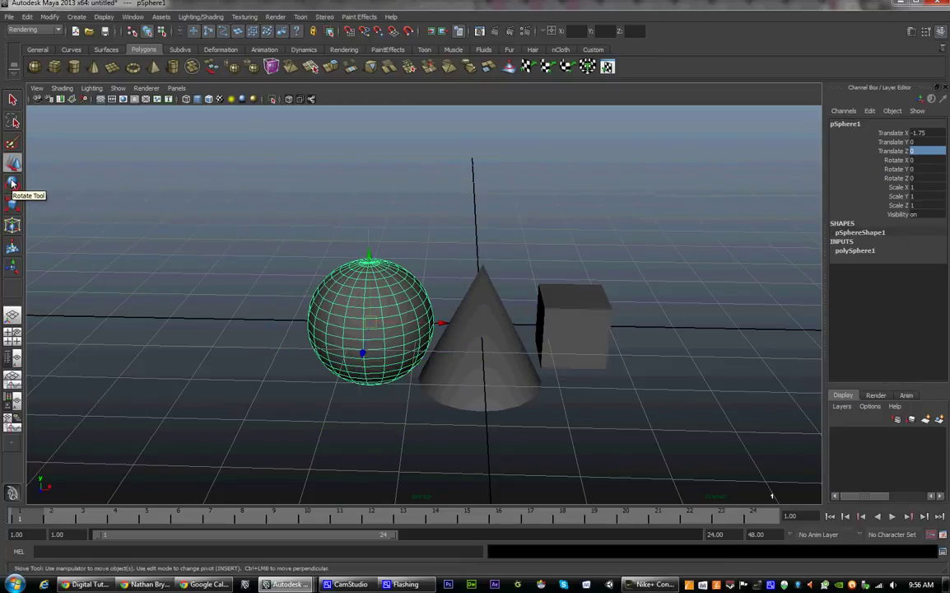
pyautogui.press('e')
pyautogui.press('w')
pyautogui.press('r')
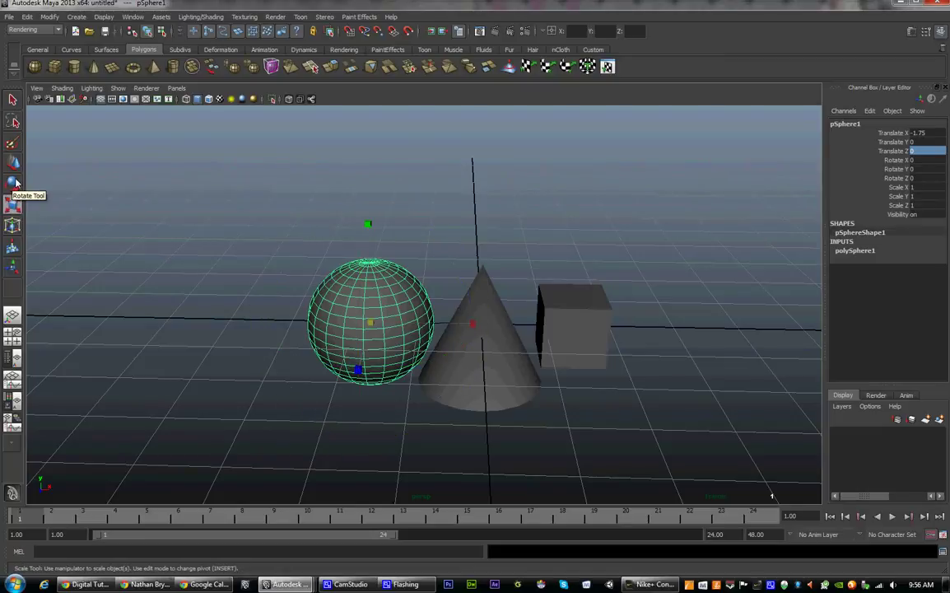
pyautogui.press('w')
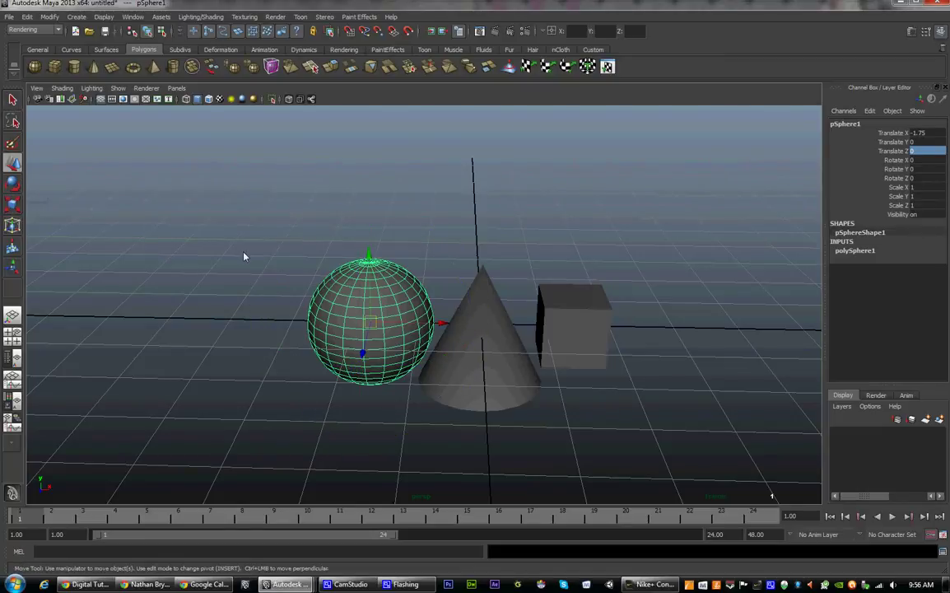
# - Shrink the Move tool's manipulator handles until they fit inside the sphere
pyautogui.press('-')
pyautogui.press('-')
pyautogui.keyDown('alt'); pyautogui.moveTo(418, 346); pyautogui.dragTo(345, 303); pyautogui.keyUp('alt')
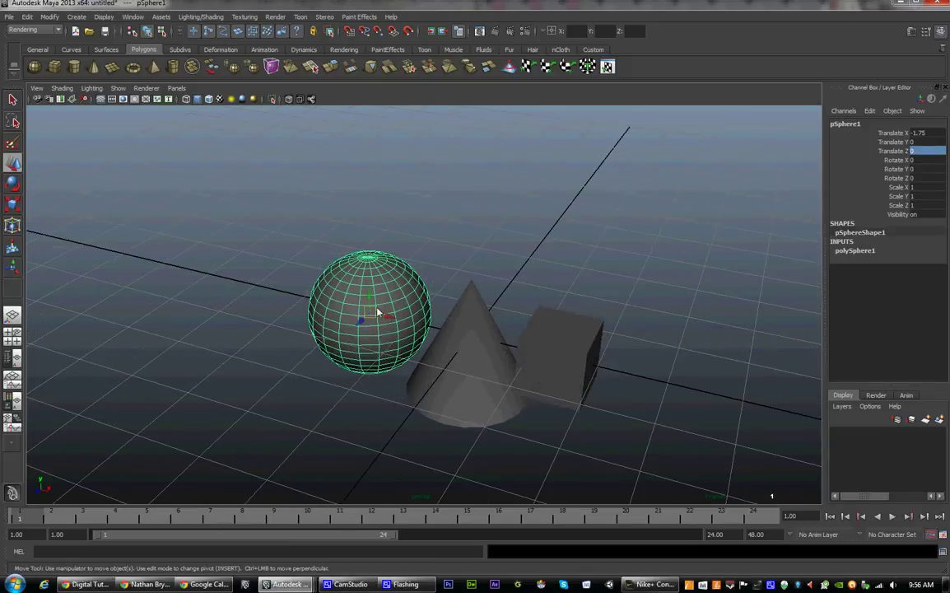
# - Activate the Rotate tool on the sphere and enlarge its manipulator until the rings surround the sphere
pyautogui.press('e')
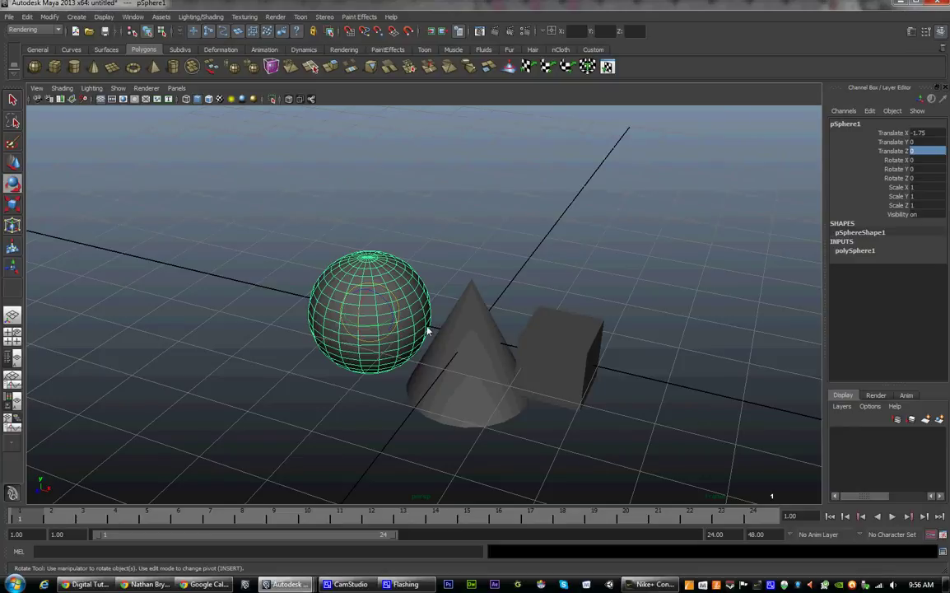
pyautogui.press('+')
pyautogui.press('+')
pyautogui.press('+')
pyautogui.press('+')
pyautogui.press('+')
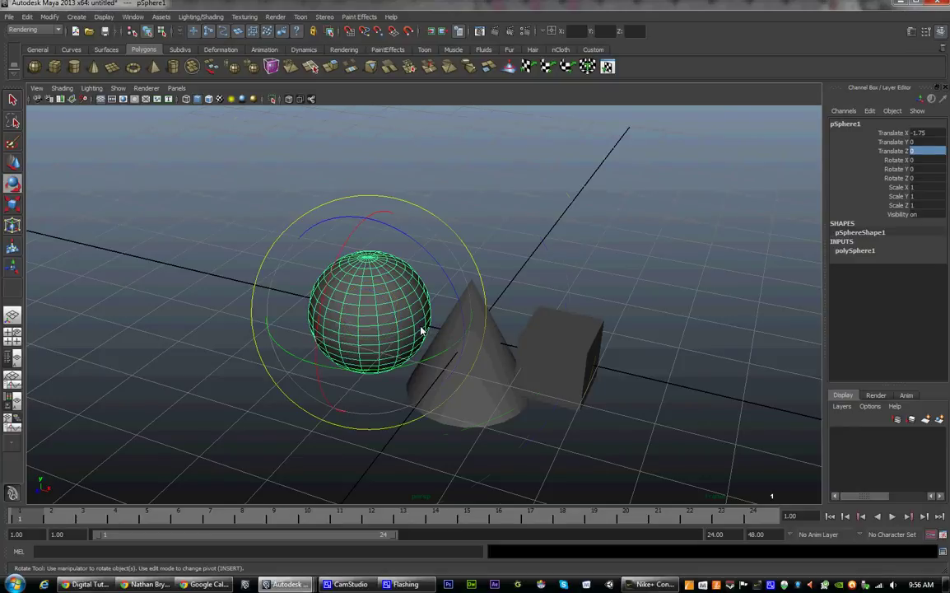
# - Shrink the rotation manipulator and enlarge it again until its rings reach well beyond the sphere and across the cube
pyautogui.press('-')
pyautogui.press('-')
pyautogui.press('-')
pyautogui.press('+')
pyautogui.press('+')
pyautogui.press('+')
pyautogui.press('+')
pyautogui.press('+')
pyautogui.press('+')
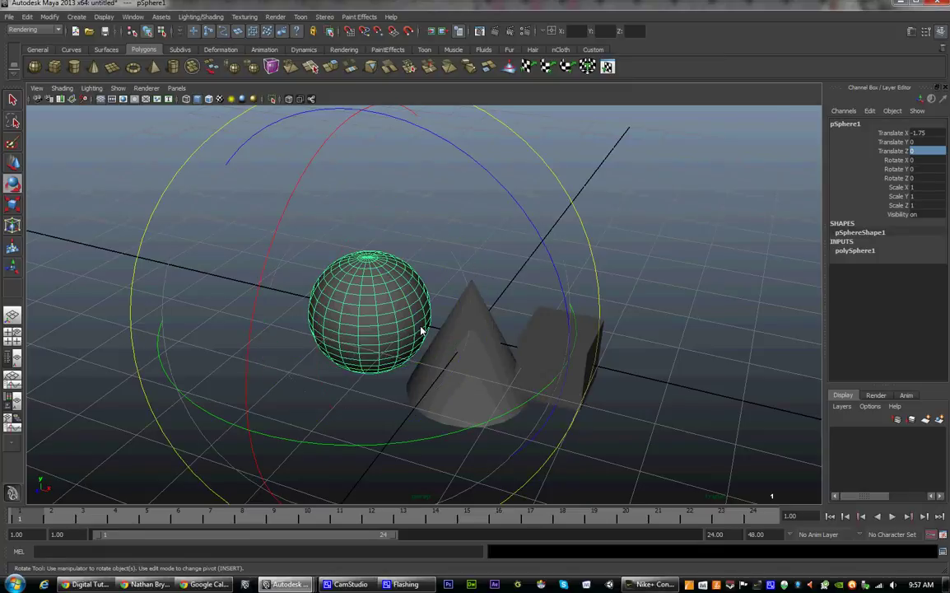
# - Reduce the Rotate tool's oversized manipulator until its rings sit just outside the sphere
pyautogui.keyDown('alt'); pyautogui.moveTo(515, 311); pyautogui.dragTo(448, 280); pyautogui.keyUp('alt')
pyautogui.keyDown('alt'); pyautogui.moveTo(696, 233); pyautogui.dragTo(534, 283); pyautogui.keyUp('alt')
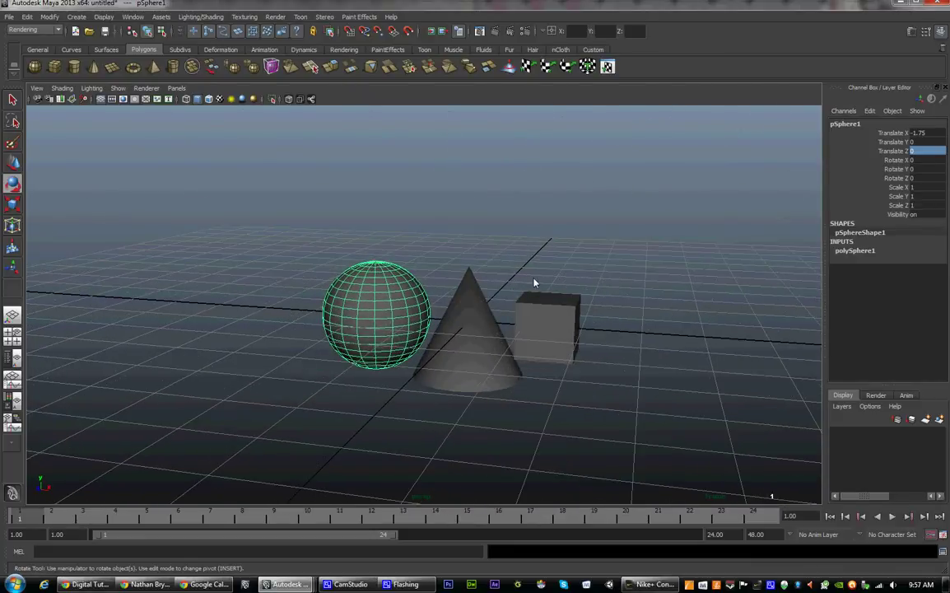
pyautogui.press('e')
pyautogui.keyDown('alt'); pyautogui.moveTo(645, 333); pyautogui.dragTo(664, 330); pyautogui.keyUp('alt')
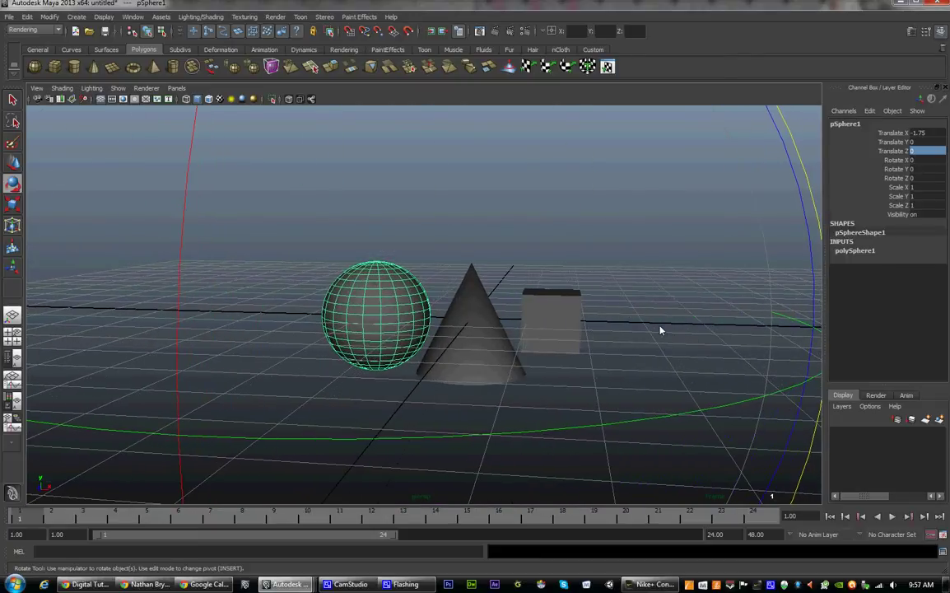
pyautogui.press('-')
pyautogui.press('-')
pyautogui.press('-')
pyautogui.press('-')
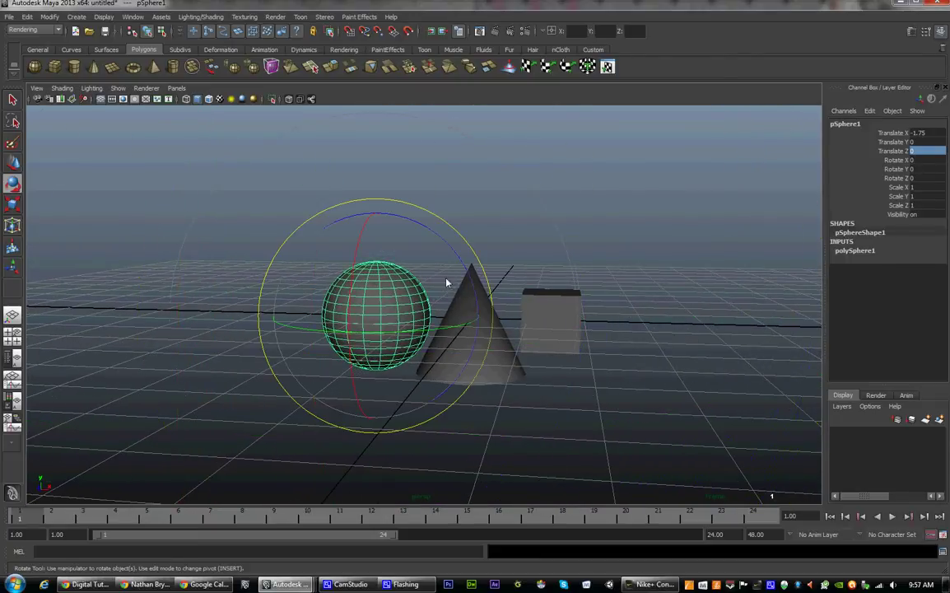
# - Try rotating the sphere freely and scaling it uniformly to about 1.79 with the Scale tool, undoing each change
pyautogui.keyDown('alt'); pyautogui.moveTo(460, 374); pyautogui.dragTo(592, 208); pyautogui.keyUp('alt')
pyautogui.hotkey('ctrl', 'z')
pyautogui.press('w')
pyautogui.press('r')
pyautogui.hotkey('ctrl', 'z')
pyautogui.hotkey('ctrl', 'z')
pyautogui.hotkey('ctrl', 'z')
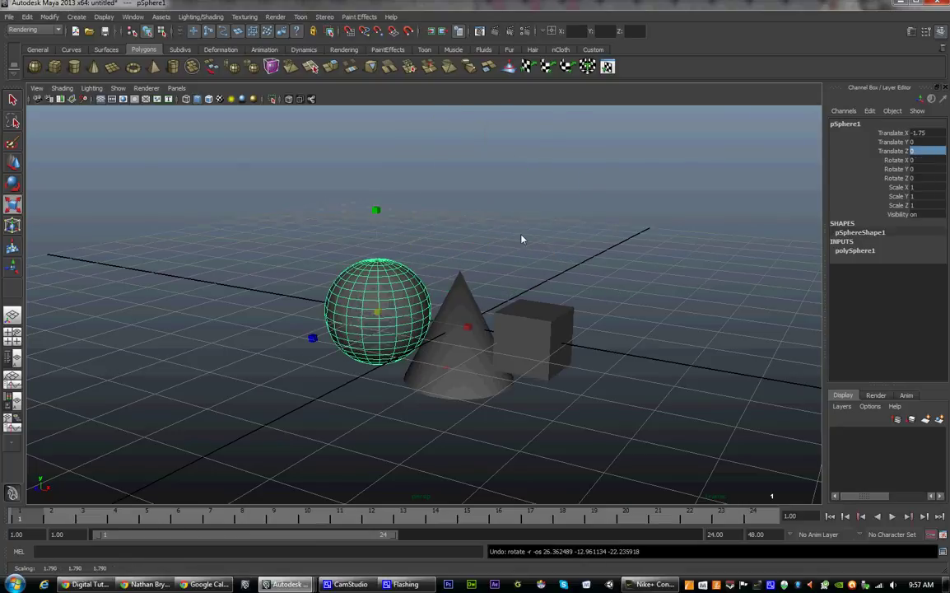
# - Bring the sphere, cone and cube closer and center them in a nearly frontal view
pyautogui.keyDown('alt'); pyautogui.moveTo(447, 327); pyautogui.dragTo(486, 331); pyautogui.keyUp('alt')
pyautogui.keyDown('alt'); pyautogui.moveTo(486, 331); pyautogui.dragTo(522, 375, button='right'); pyautogui.keyUp('alt')
pyautogui.keyDown('alt'); pyautogui.moveTo(522, 375); pyautogui.dragTo(470, 352); pyautogui.keyUp('alt')
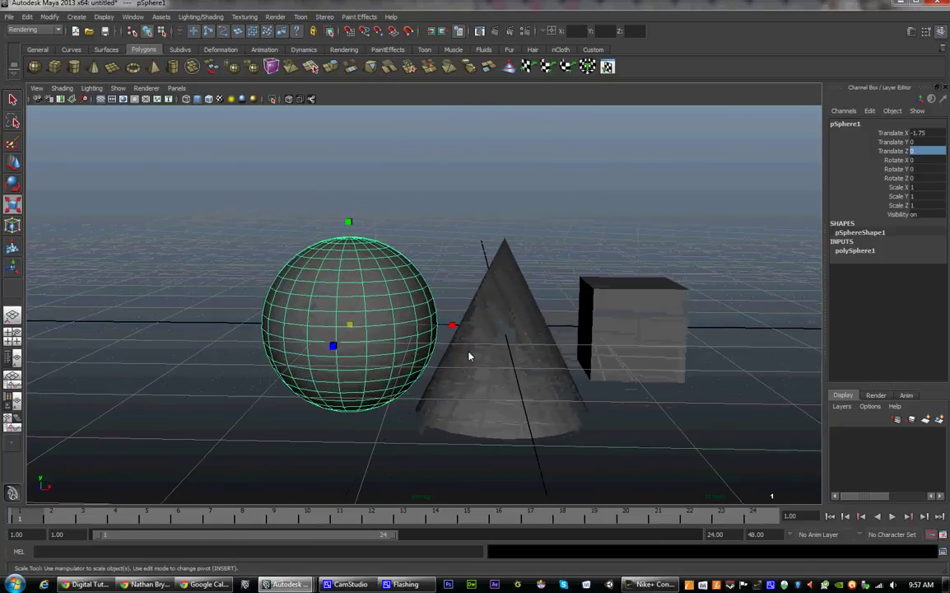
pyautogui.keyDown('alt'); pyautogui.moveTo(469, 357); pyautogui.dragTo(446, 362, button='middle'); pyautogui.keyUp('alt')
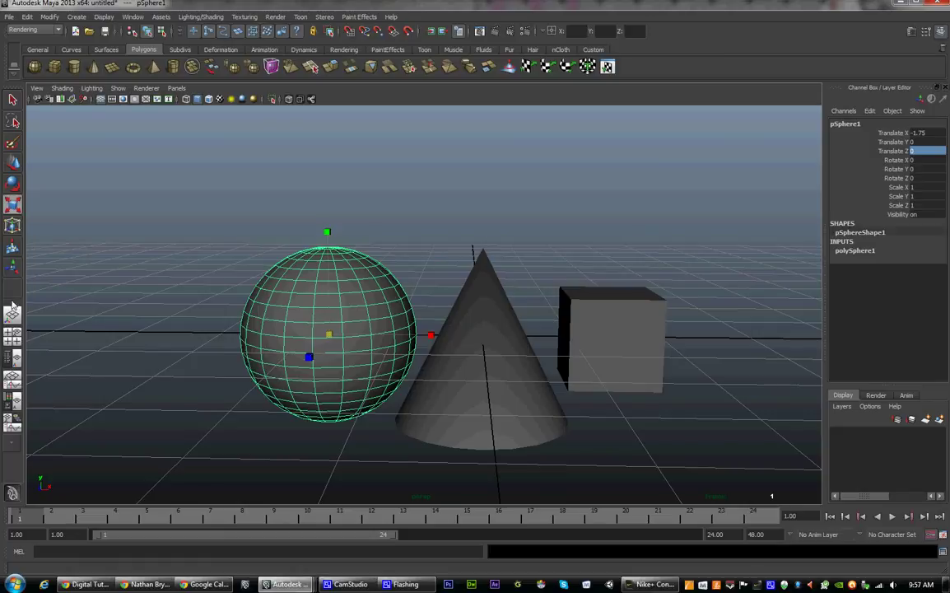